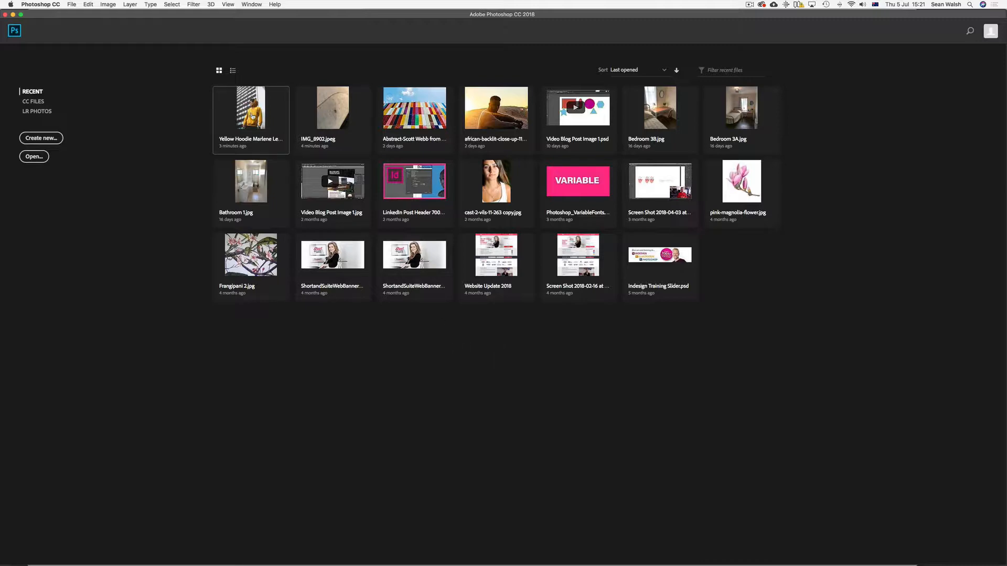
# Open the recent yellow hoodie JPEG and bring up the available adjustments.
pyautogui.click(252, 117)
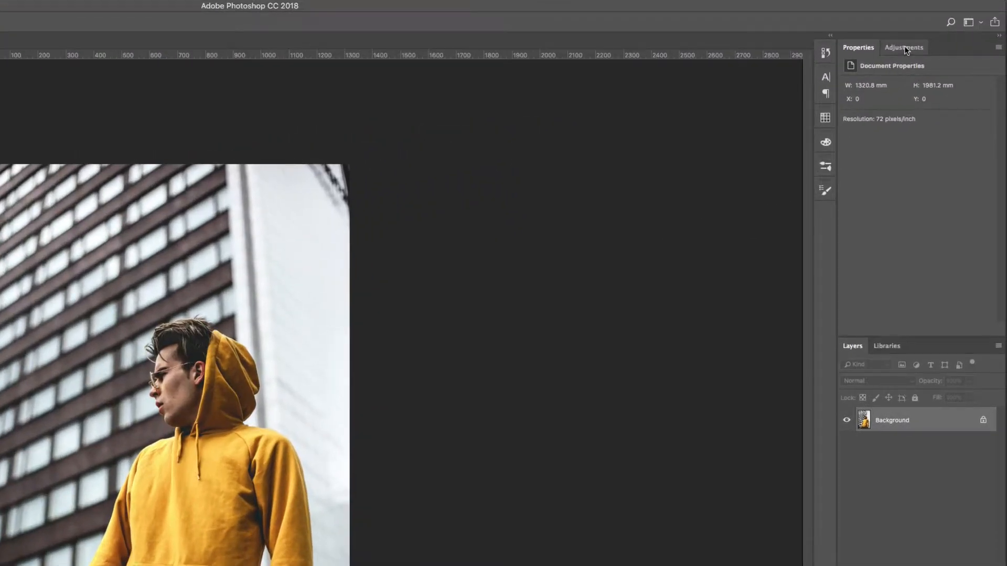
pyautogui.click(905, 48)
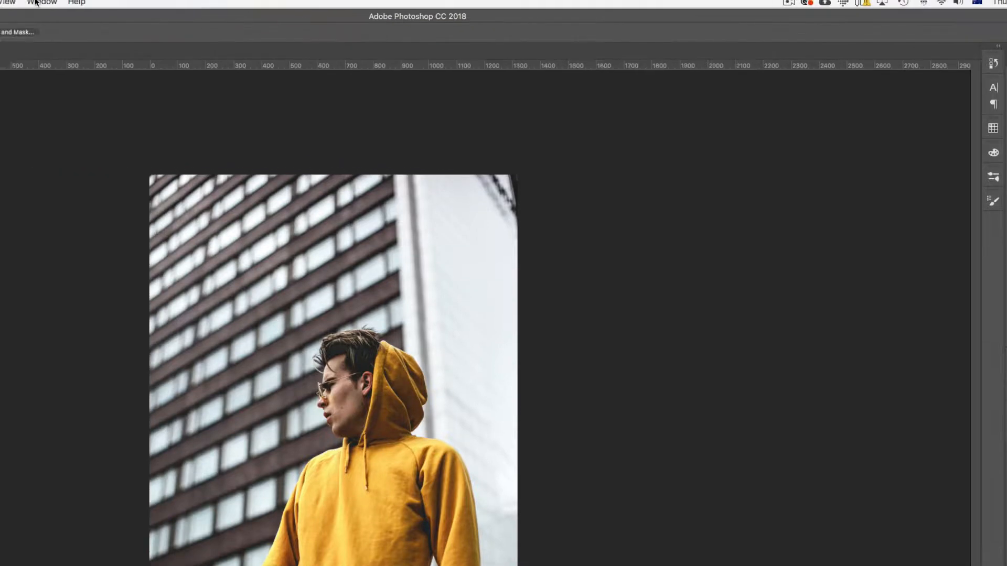
pyautogui.click(126, 6)
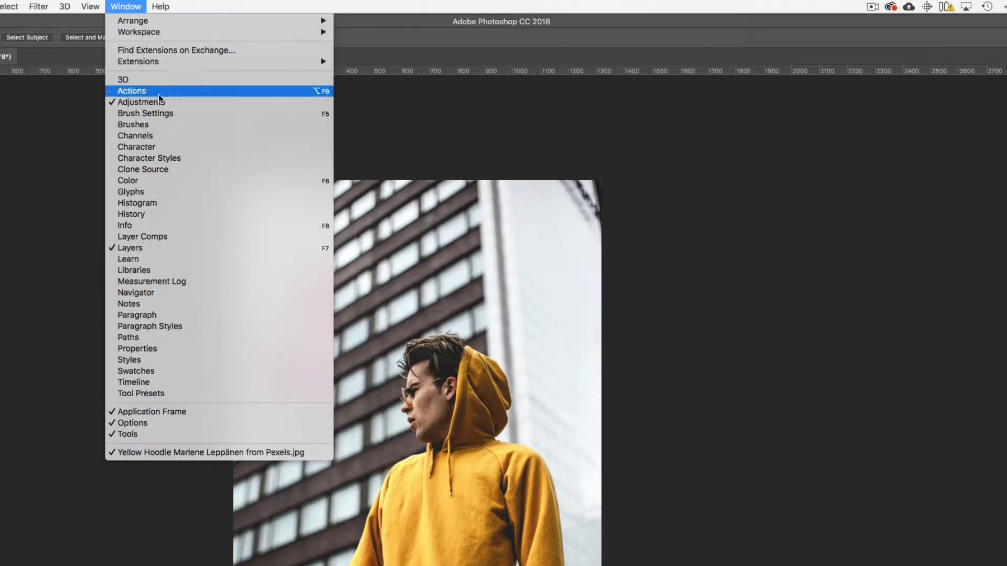
pyautogui.click(134, 6)
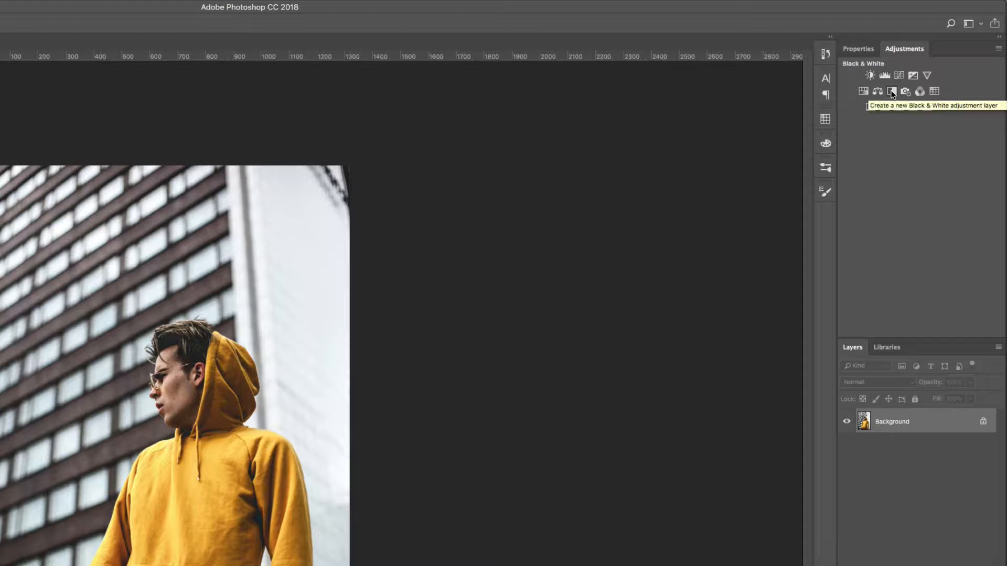
pyautogui.click(864, 92)
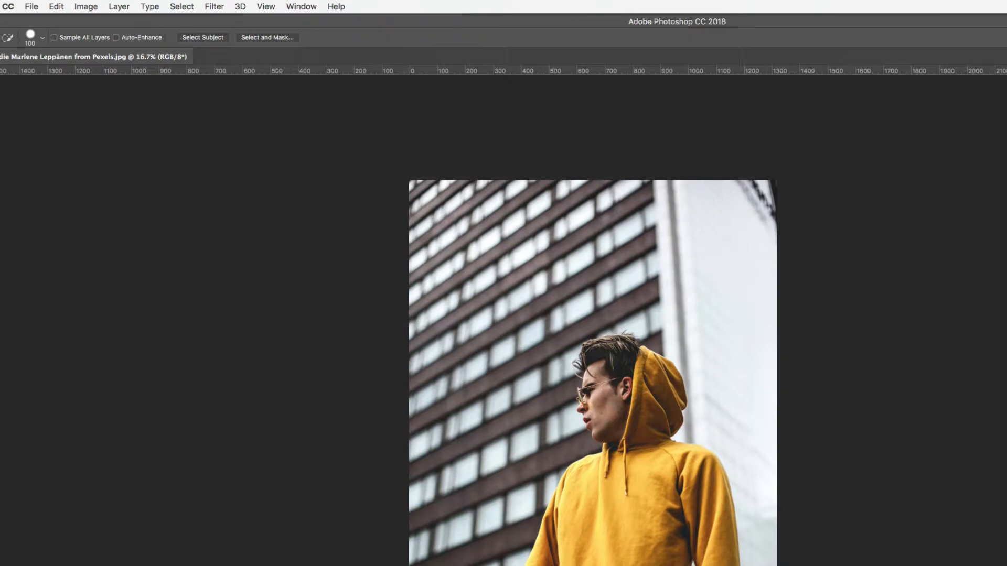
pyautogui.click(95, 6)
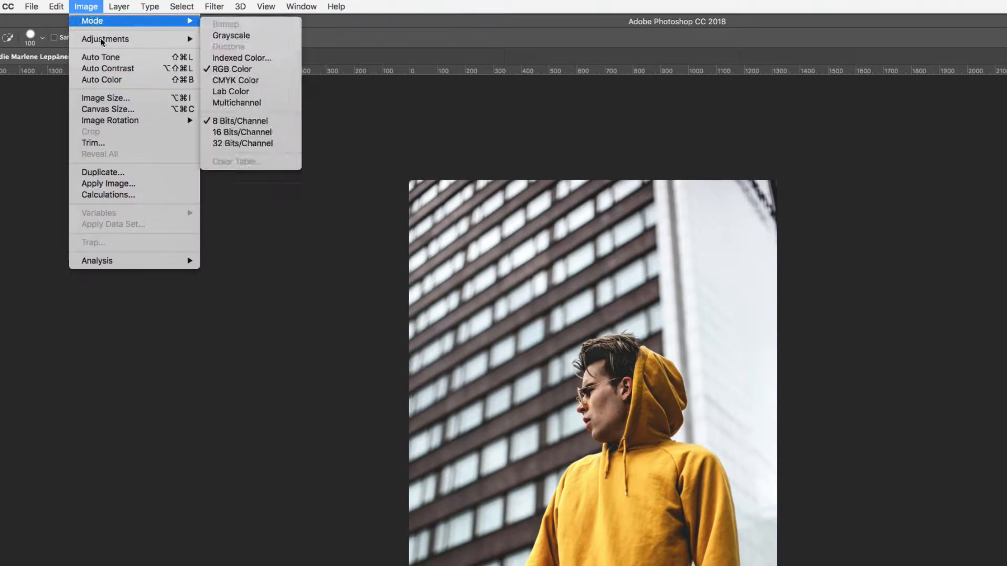
pyautogui.moveTo(107, 43)
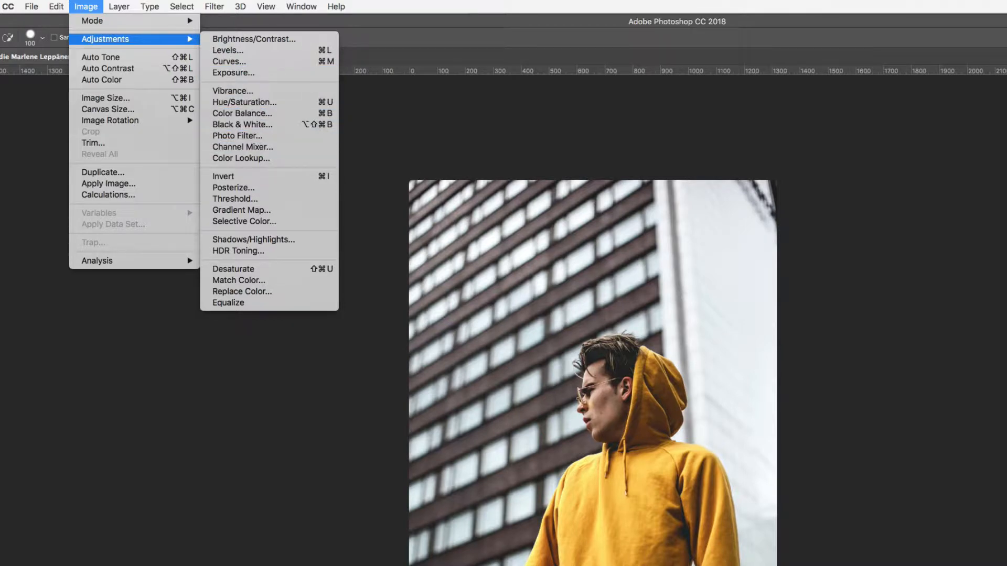
pyautogui.click(83, 6)
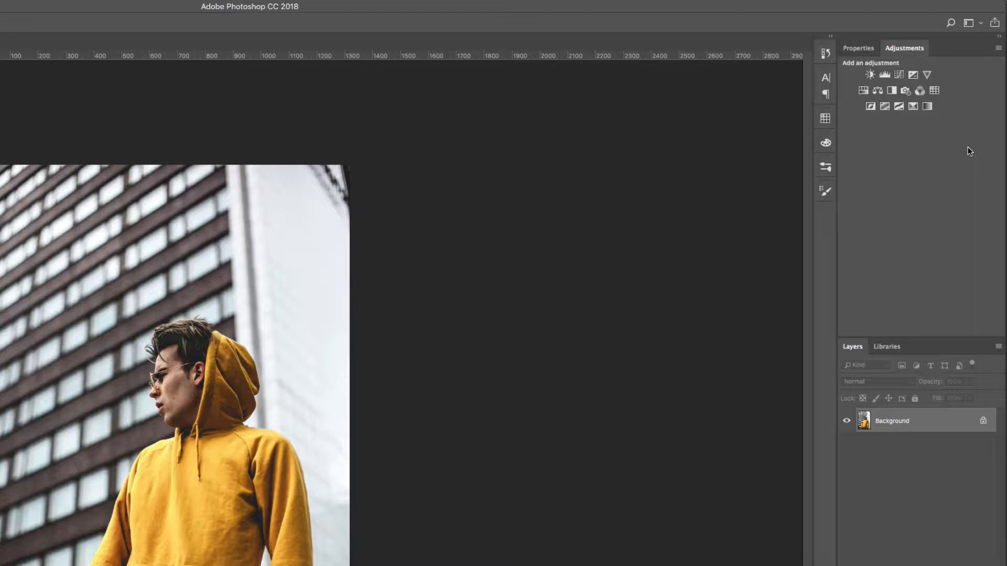
# Add a Black & White adjustment layer, try its opacity at 72%, and return it to 100%.
pyautogui.click(893, 91)
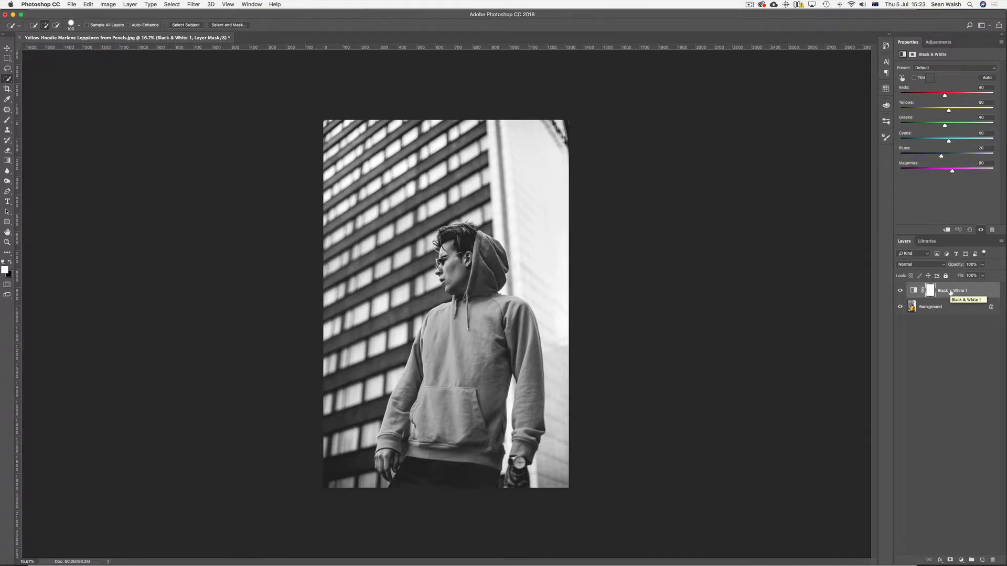
pyautogui.click(982, 264)
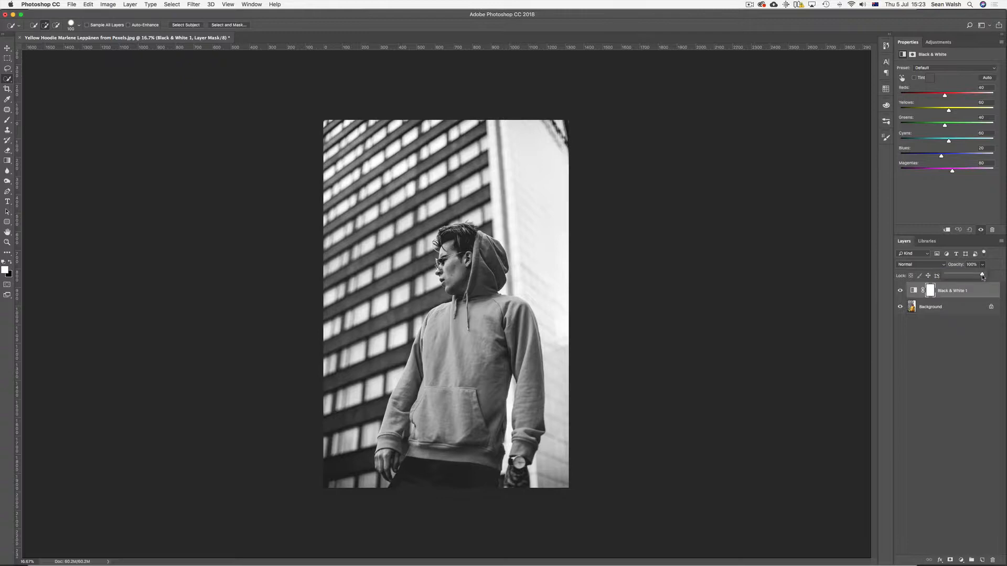
pyautogui.moveTo(983, 276); pyautogui.dragTo(947, 312)
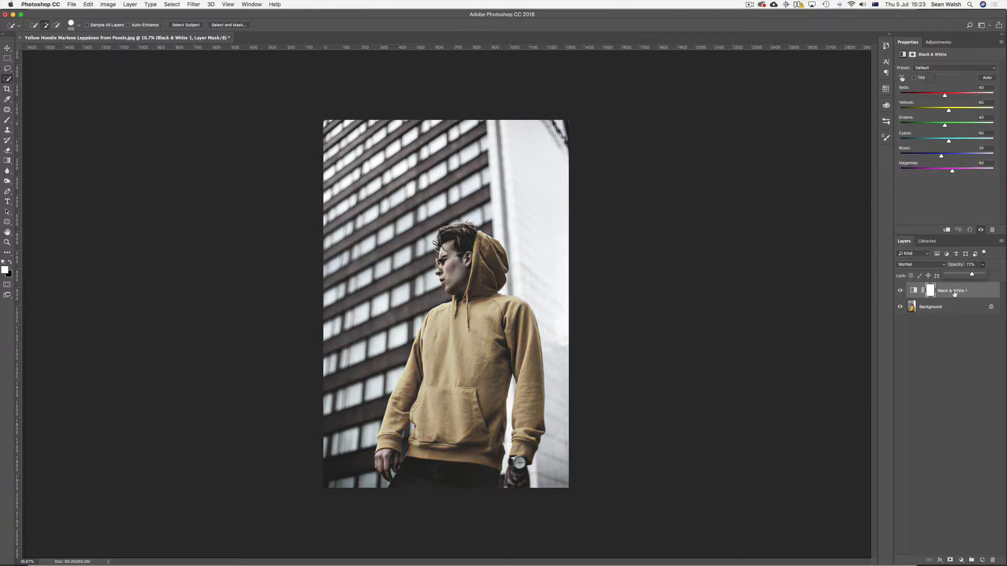
pyautogui.moveTo(971, 275); pyautogui.dragTo(994, 273)
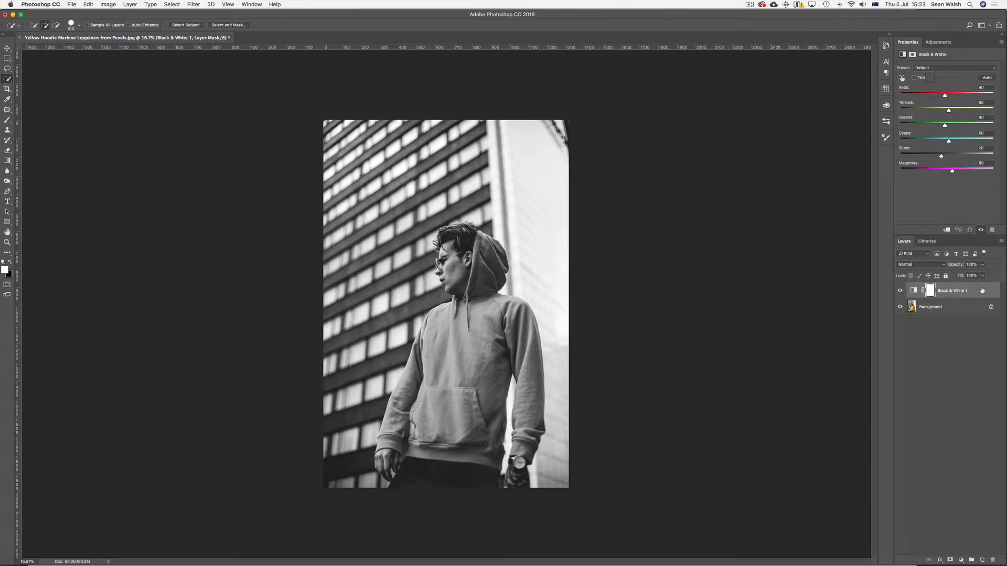
# Compare the photo with and without the Black & White layer, and delete that layer.
pyautogui.click(900, 293)
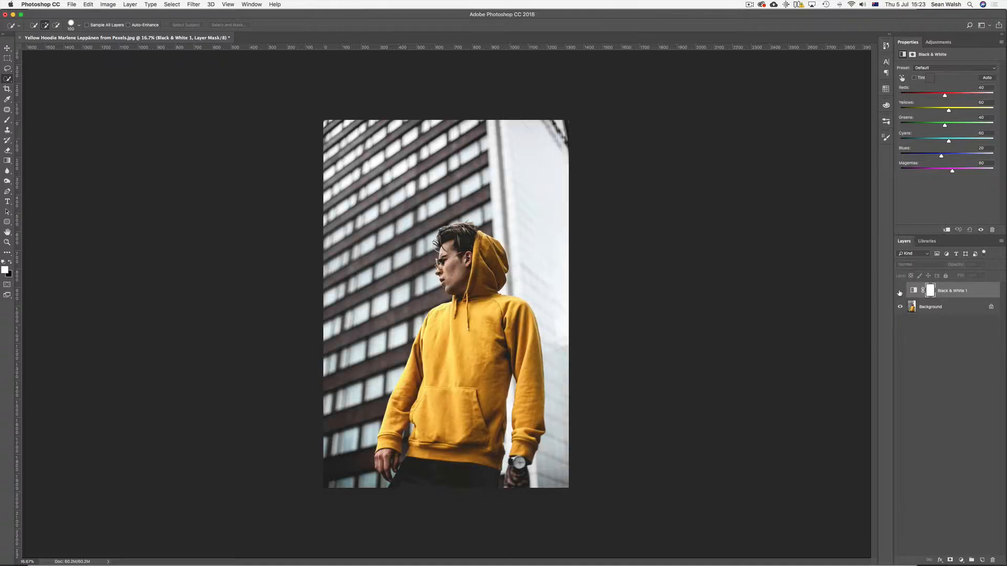
pyautogui.click(900, 292)
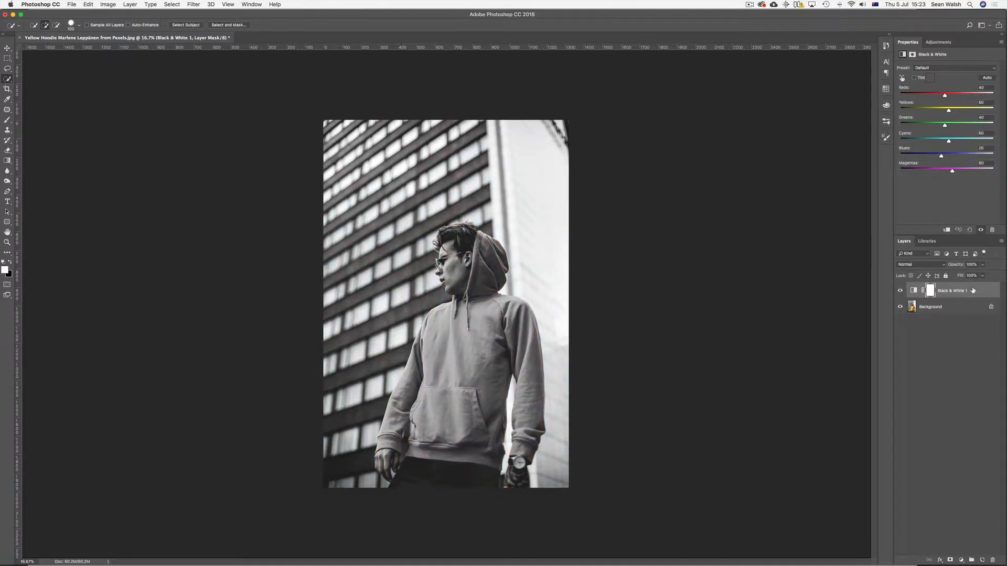
pyautogui.moveTo(973, 290); pyautogui.dragTo(993, 560)
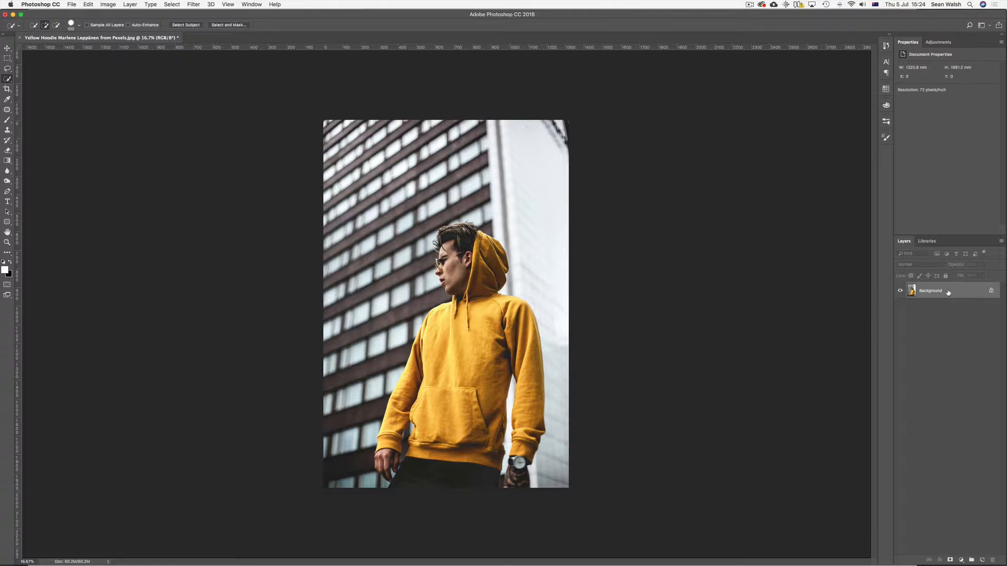
pyautogui.click(938, 45)
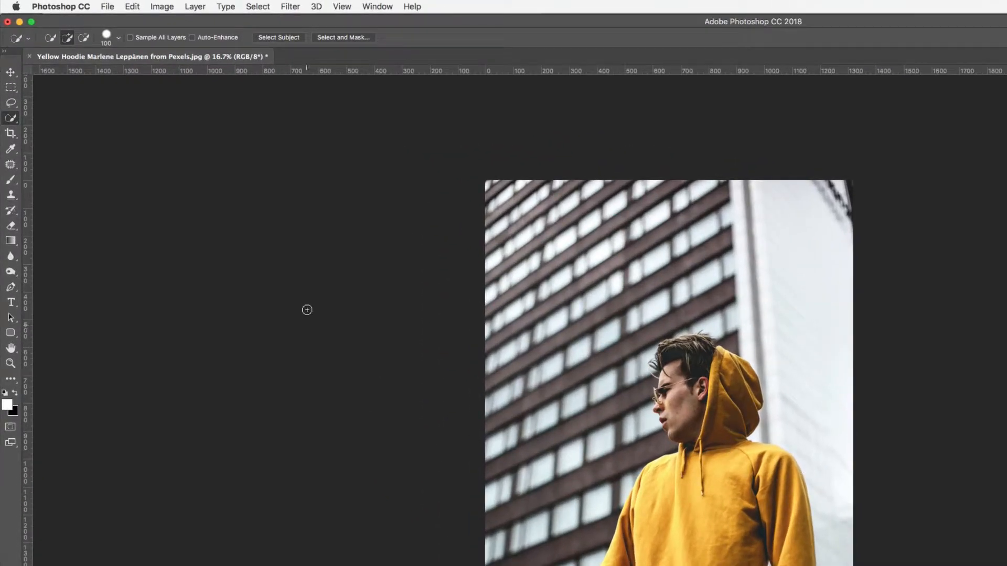
# Select the hood, shoulder and upper sleeve of the hoodie using the Quick Selection Tool with a brush size of 200.
pyautogui.rightClick(14, 121)
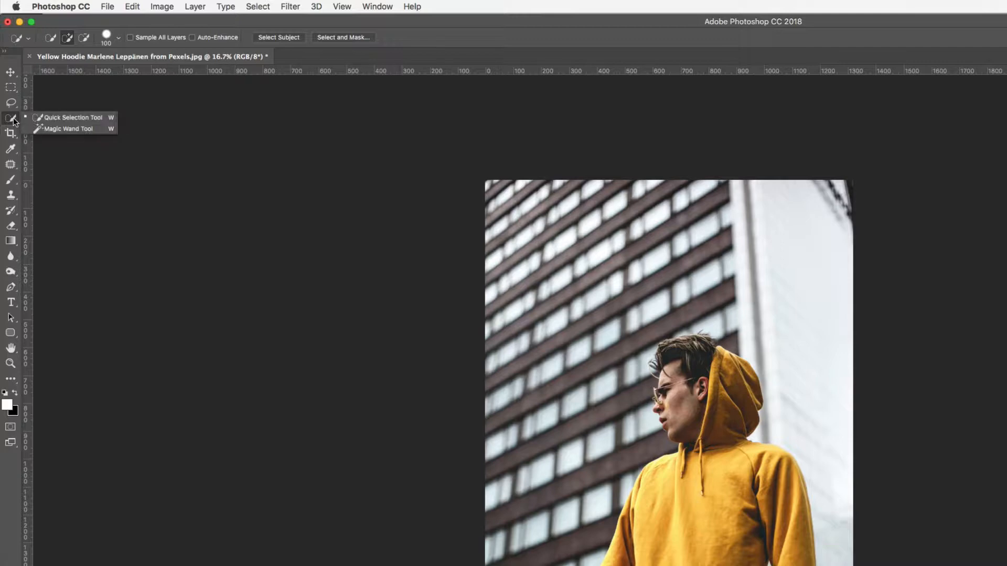
pyautogui.click(65, 117)
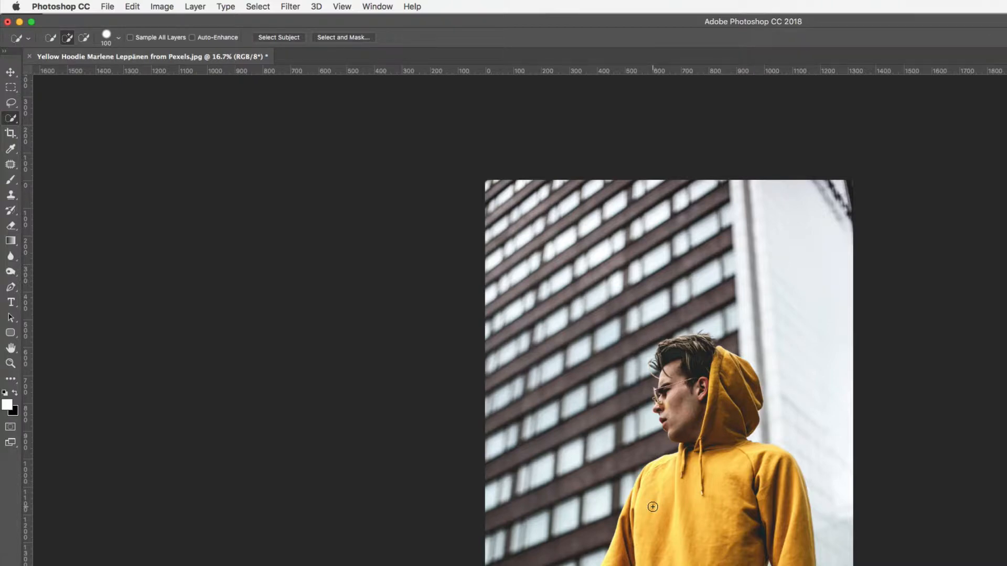
pyautogui.press(']')
pyautogui.press(']')
pyautogui.press(']')
pyautogui.press(']')
pyautogui.press('super+equal')
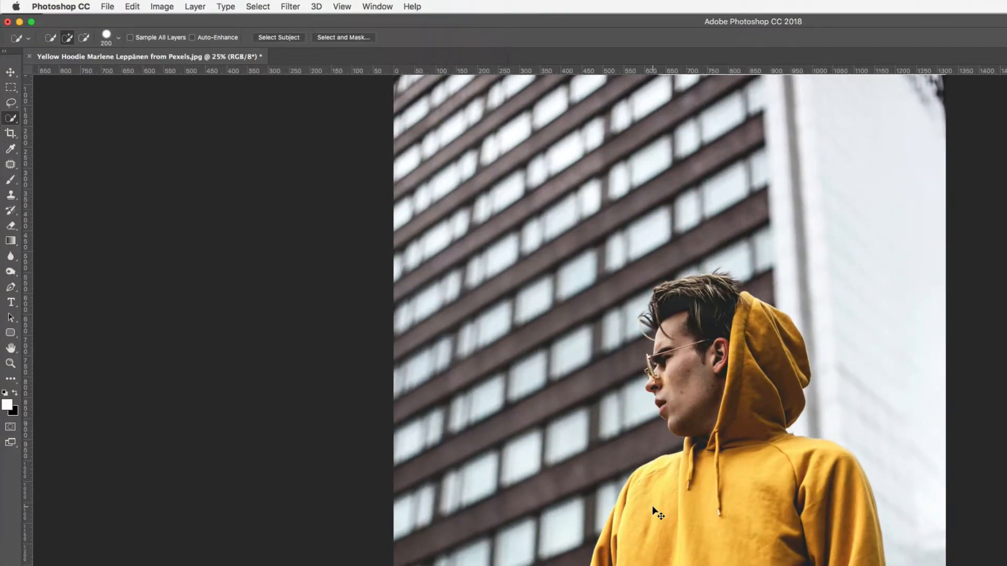
pyautogui.press('super+equal')
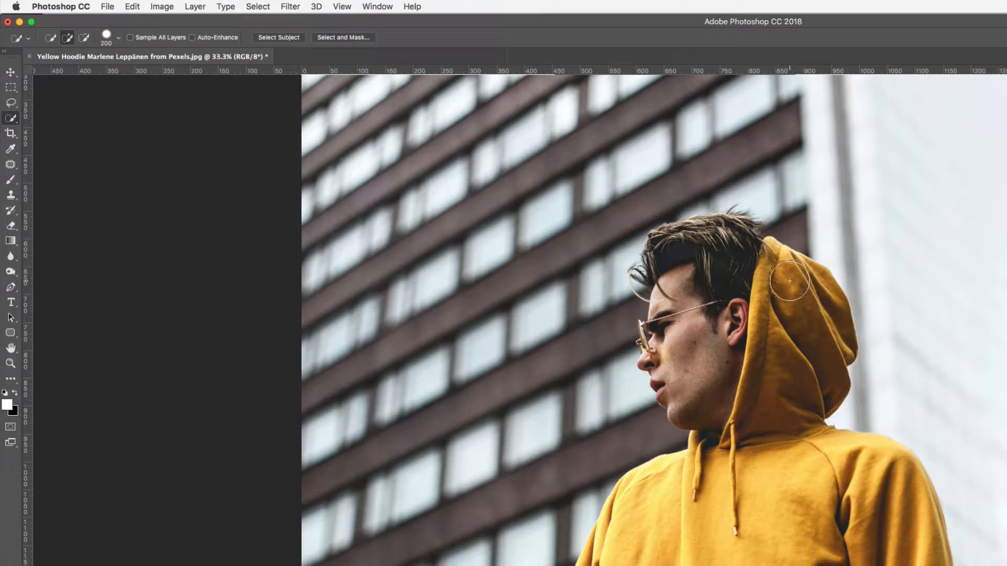
pyautogui.moveTo(773, 276)
pyautogui.mouseDown()
pyautogui.moveTo(788, 291)
pyautogui.moveTo(788, 435)
pyautogui.moveTo(846, 490)
pyautogui.moveTo(865, 531)
pyautogui.moveTo(861, 565)
pyautogui.mouseUp()
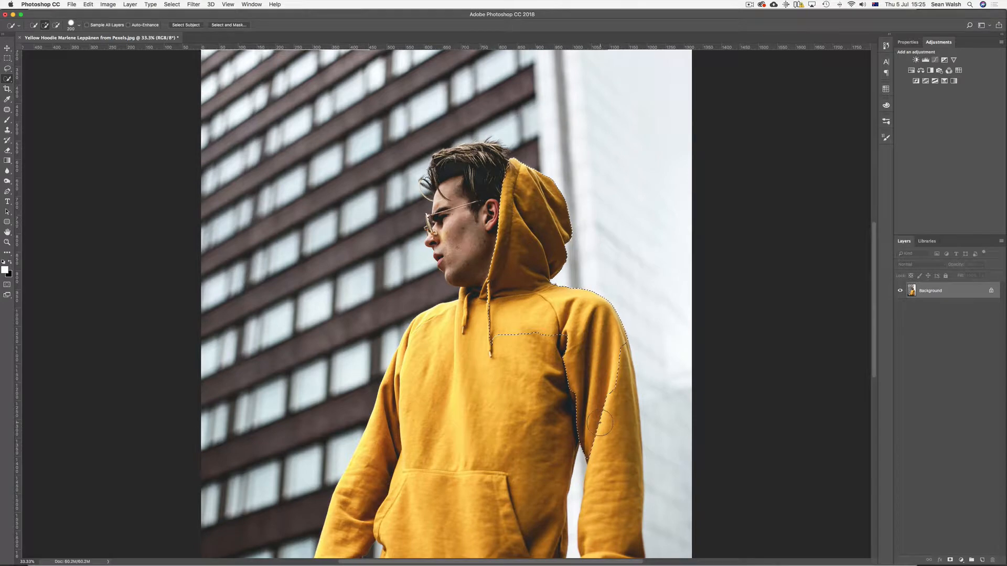
# Extend the selection down the sleeve to its cuff and across the rest of the hoodie.
pyautogui.moveTo(600, 423); pyautogui.dragTo(610, 456)
pyautogui.scroll(2, 610, 423)
pyautogui.scroll(-4, 610, 411)
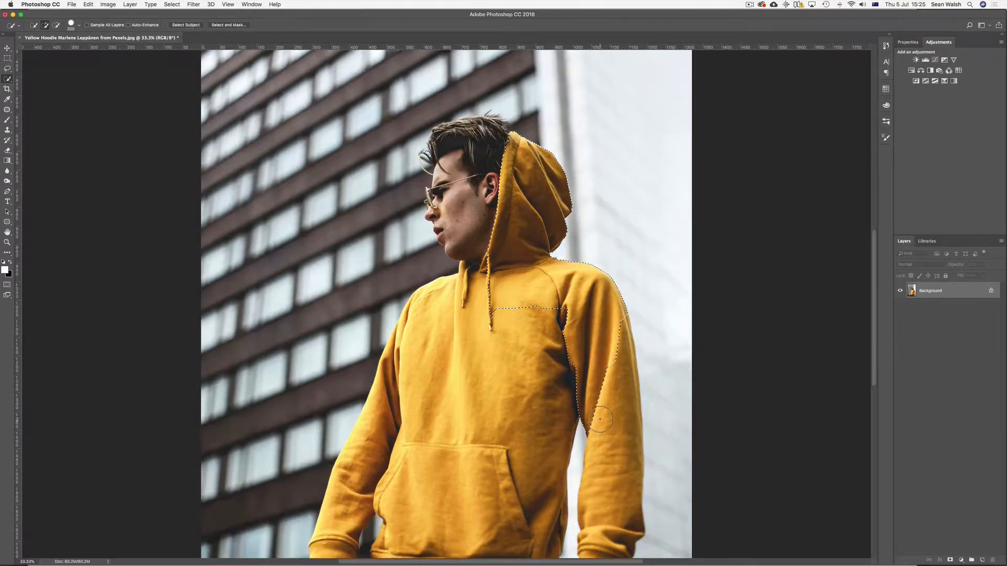
pyautogui.scroll(-3, 610, 412)
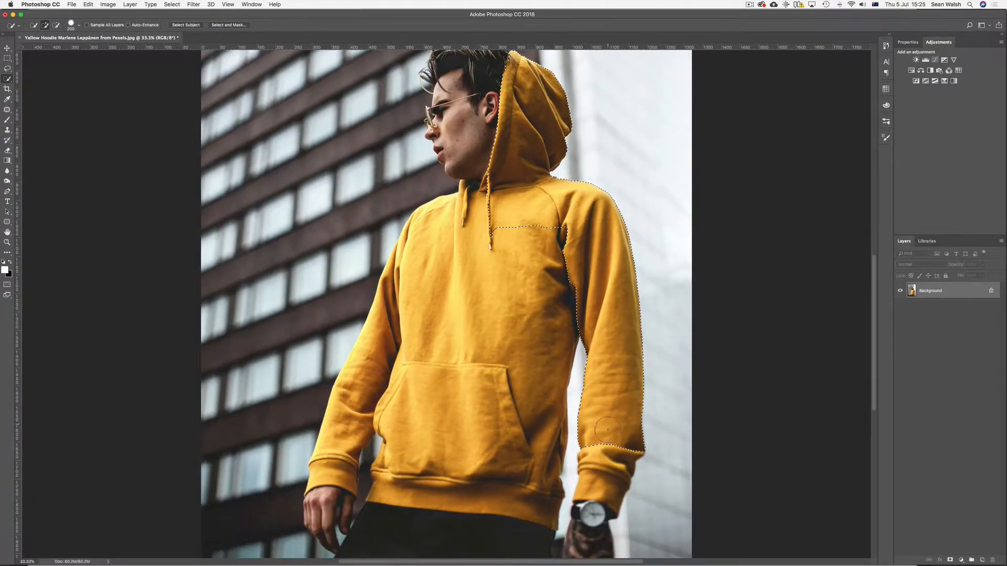
pyautogui.moveTo(606, 451); pyautogui.dragTo(606, 485)
pyautogui.moveTo(496, 274)
pyautogui.mouseDown()
pyautogui.moveTo(461, 326)
pyautogui.moveTo(496, 319)
pyautogui.moveTo(450, 374)
pyautogui.mouseUp()
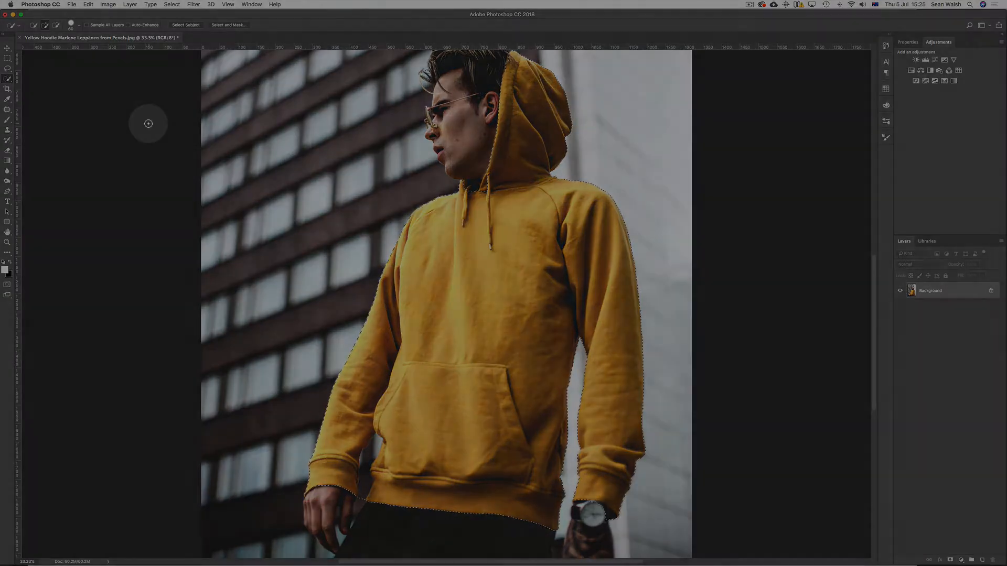
# Subtract the background gap between the torso and the sleeve opposite the watch from the selection, and check the hoodie's whole outline.
pyautogui.click(56, 26)
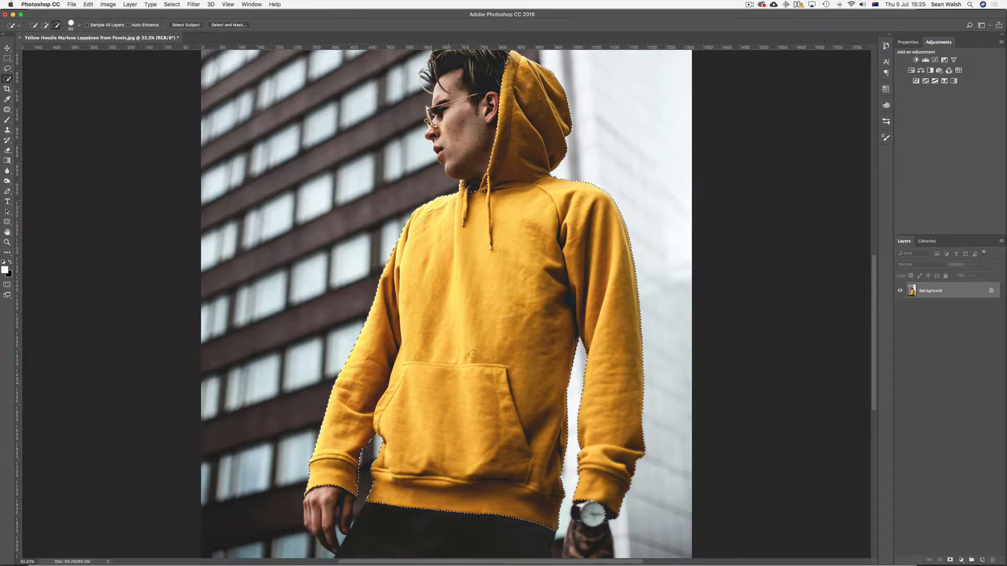
pyautogui.click(46, 25)
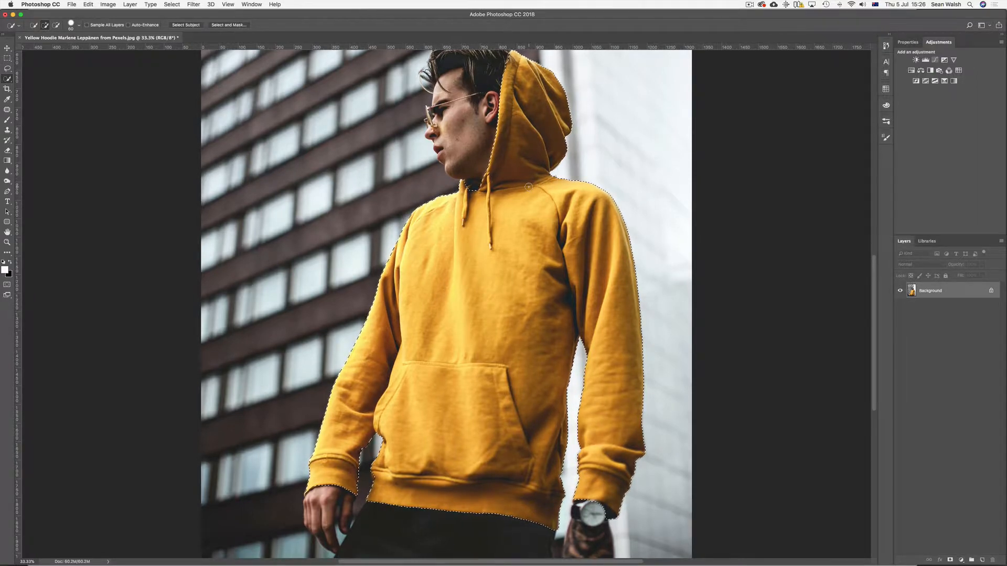
pyautogui.scroll(3, 530, 185)
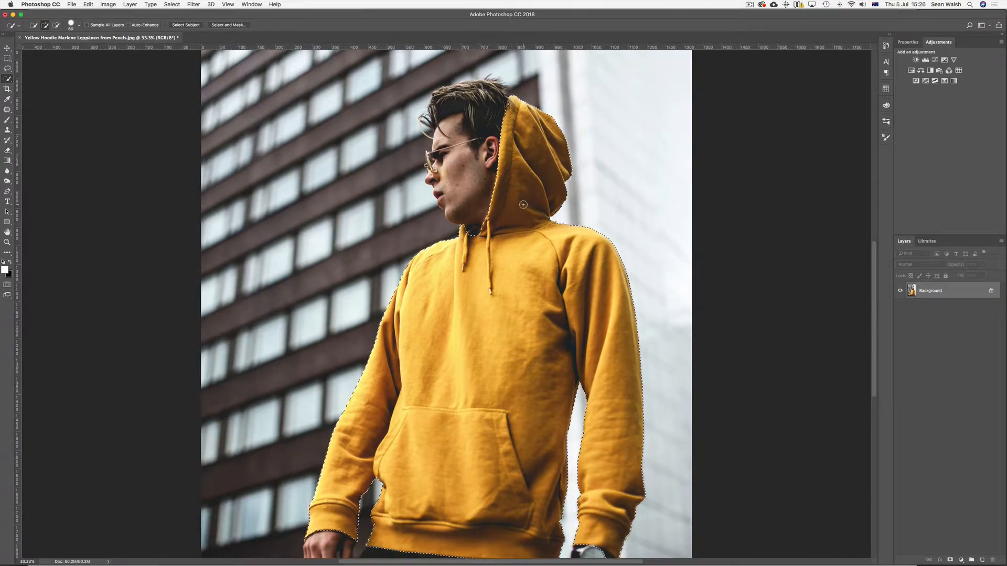
pyautogui.scroll(-6, 523, 203)
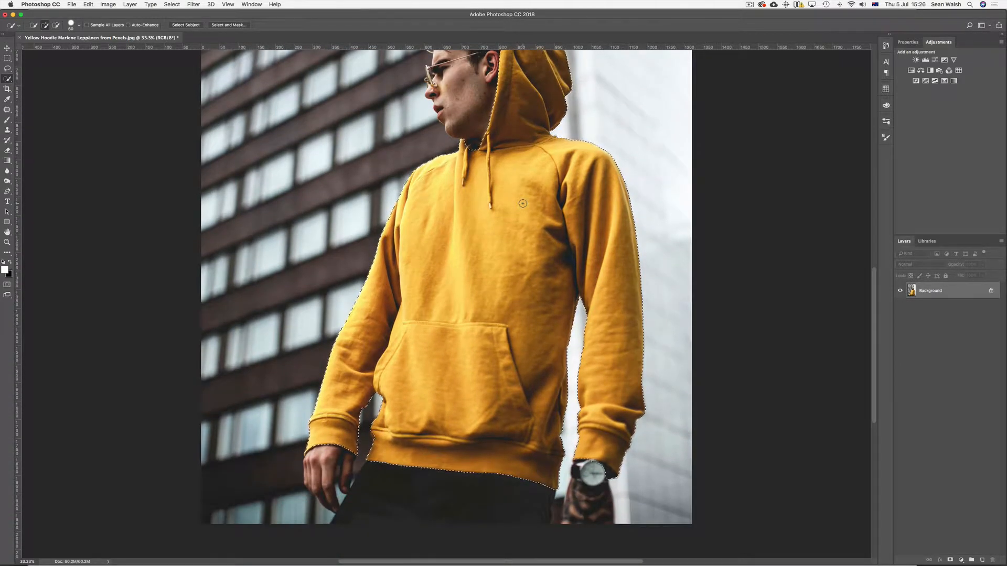
pyautogui.scroll(3, 517, 204)
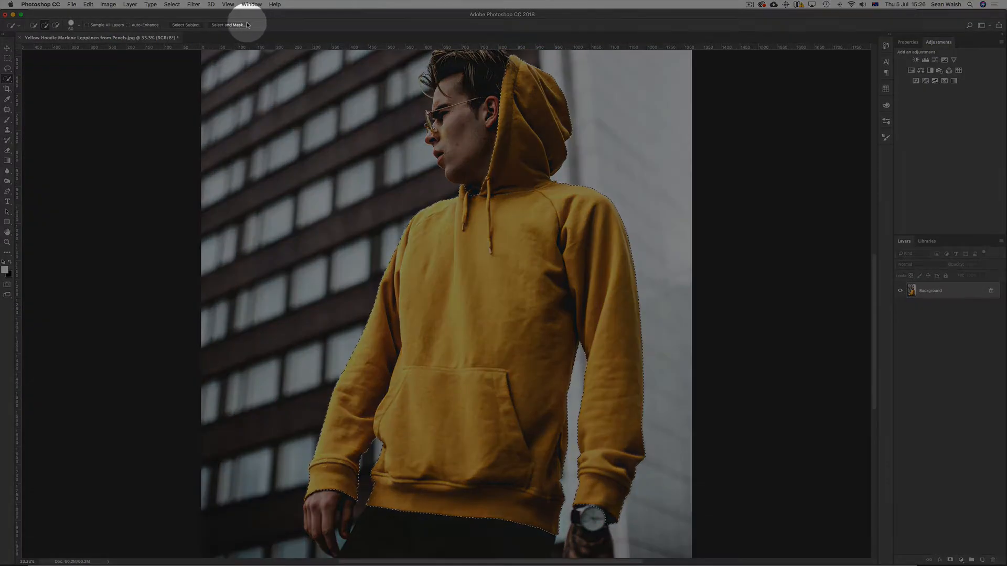
# Open the hoodie selection in Select and Mask, using the On Black view at 100% opacity.
pyautogui.click(237, 25)
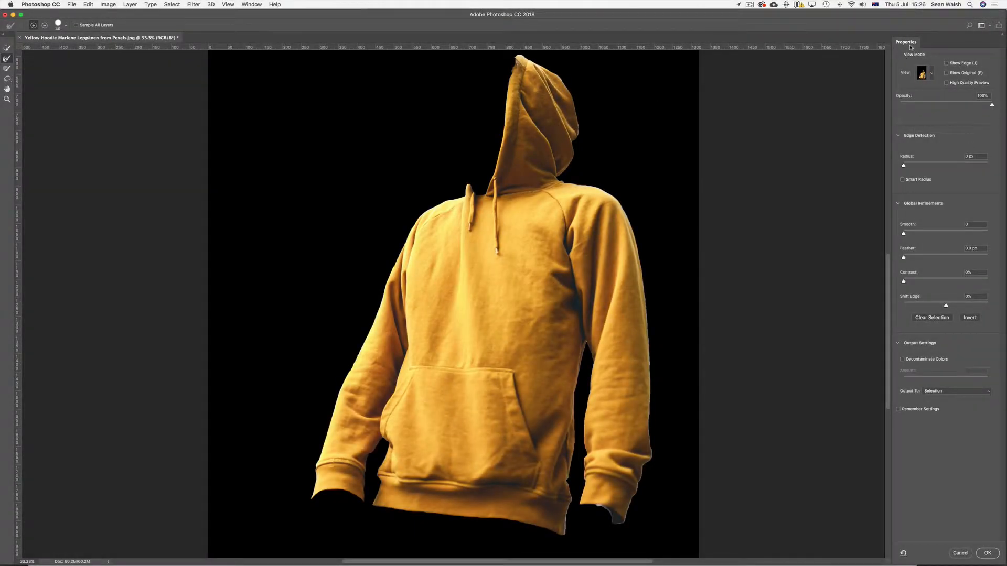
pyautogui.click(933, 75)
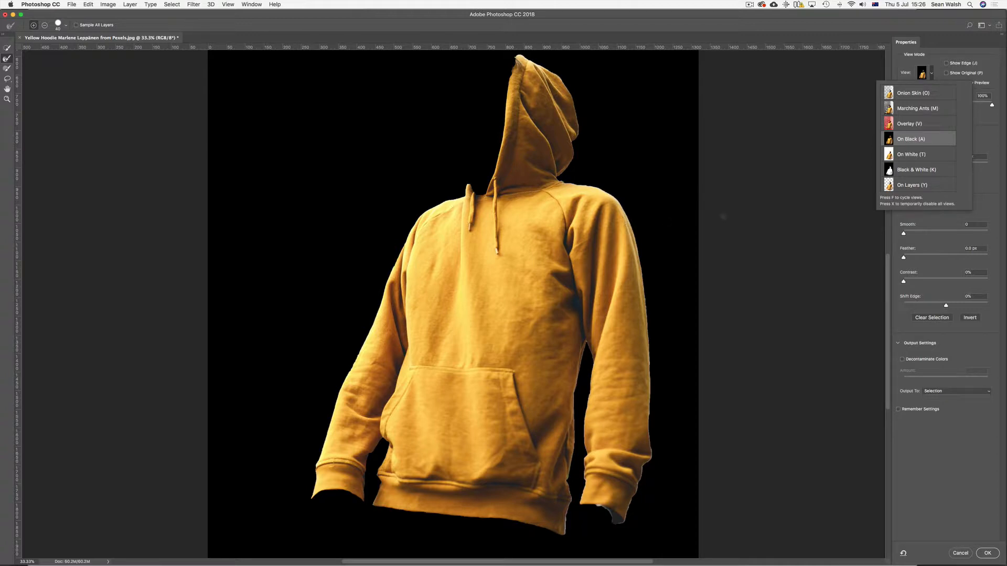
pyautogui.click(993, 139)
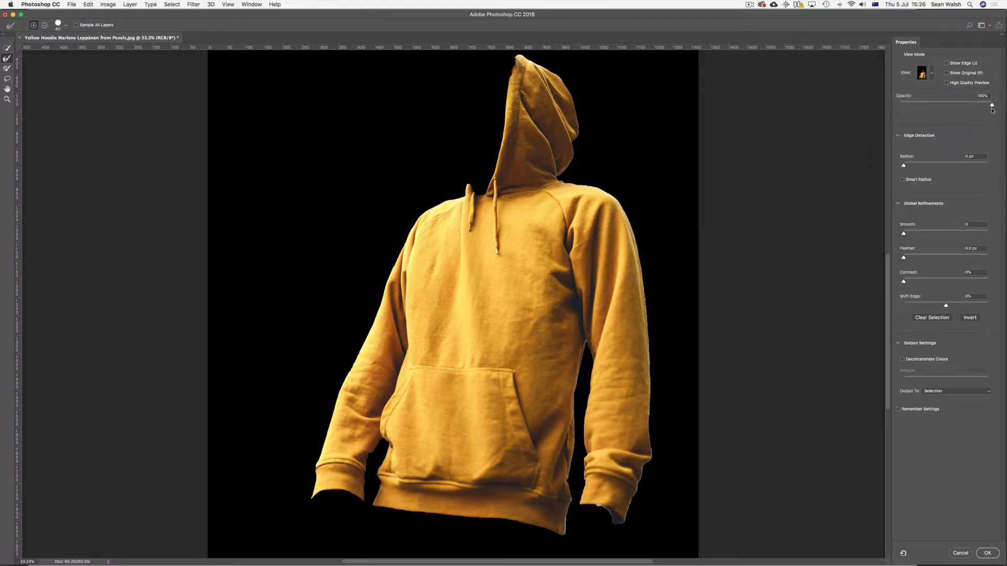
pyautogui.moveTo(992, 105)
pyautogui.mouseDown()
pyautogui.moveTo(945, 110)
pyautogui.moveTo(1005, 112)
pyautogui.mouseUp()
# Try Smart Radius with a small edge detection radius, and reset the radius to 0 px with Smart Radius off.
pyautogui.click(903, 180)
pyautogui.moveTo(903, 166); pyautogui.dragTo(917, 169)
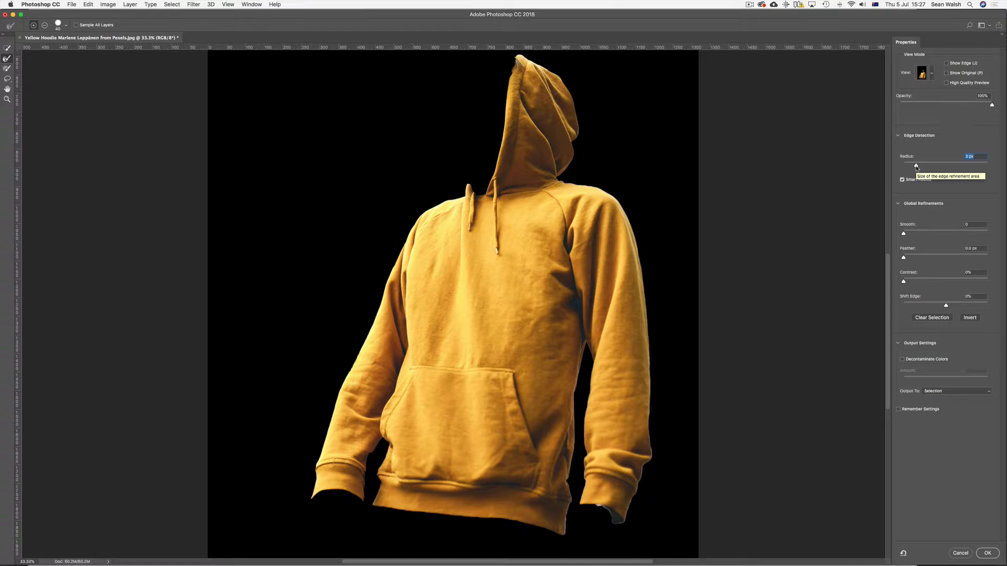
pyautogui.moveTo(917, 167); pyautogui.dragTo(904, 167)
pyautogui.click(902, 180)
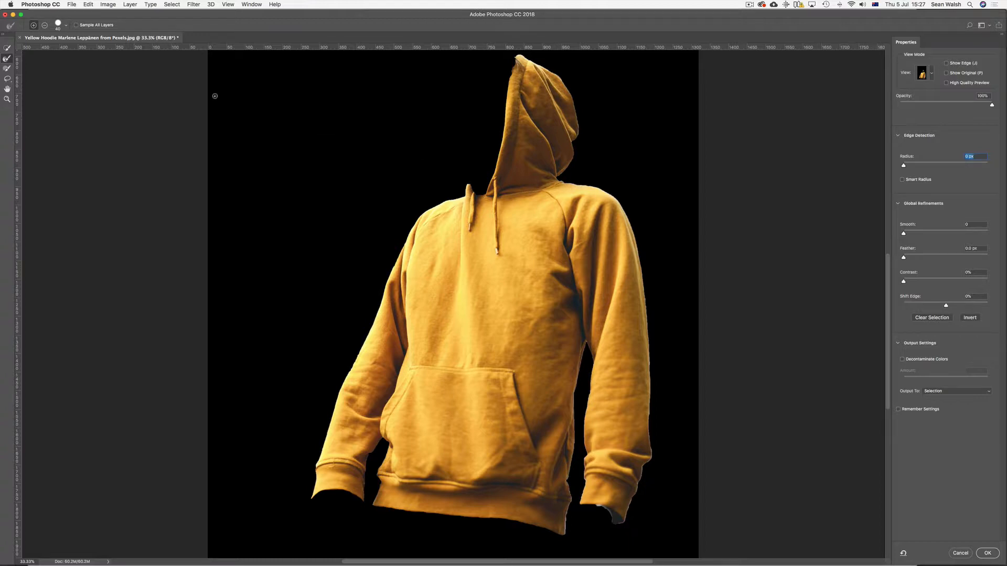
# Undock the Select and Mask tools and float them over the canvas beside the hood.
pyautogui.moveTo(7, 42); pyautogui.dragTo(296, 99)
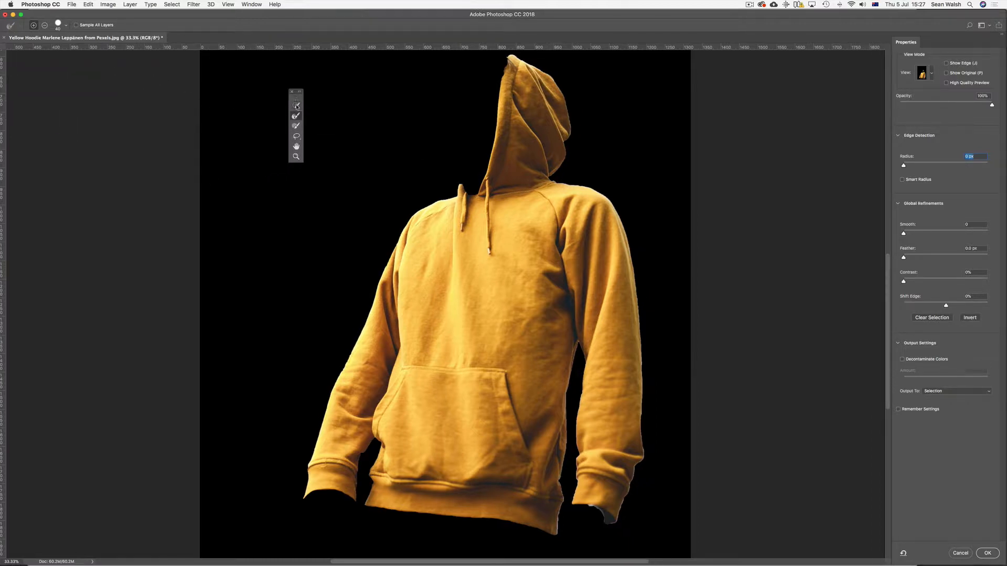
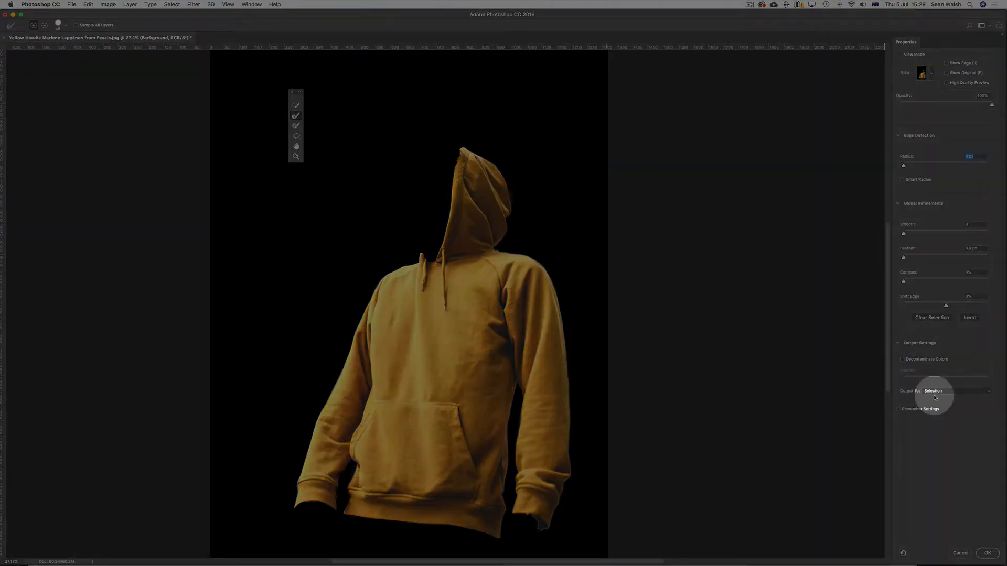
# Output the refined hoodie edge as a selection and add a Hue/Saturation adjustment layer masked by it, checking the mask alone.
pyautogui.click(984, 552)
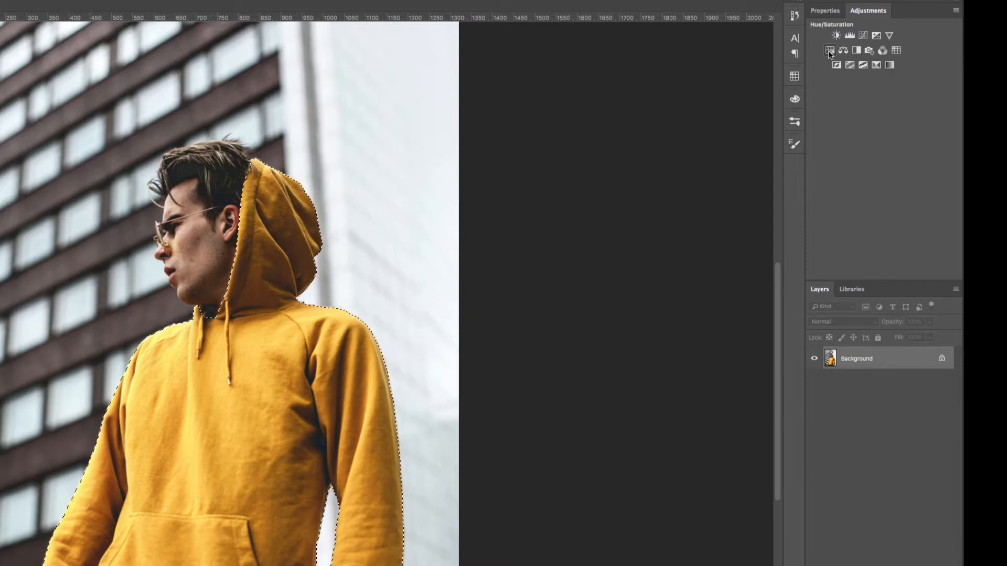
pyautogui.click(829, 50)
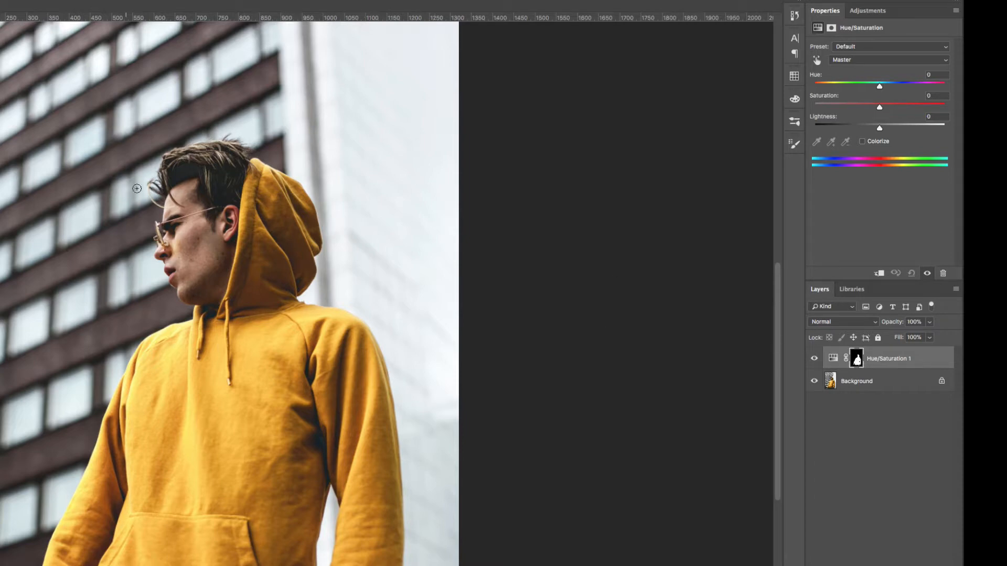
pyautogui.keyDown('alt'); pyautogui.click(856, 360); pyautogui.keyUp('alt')
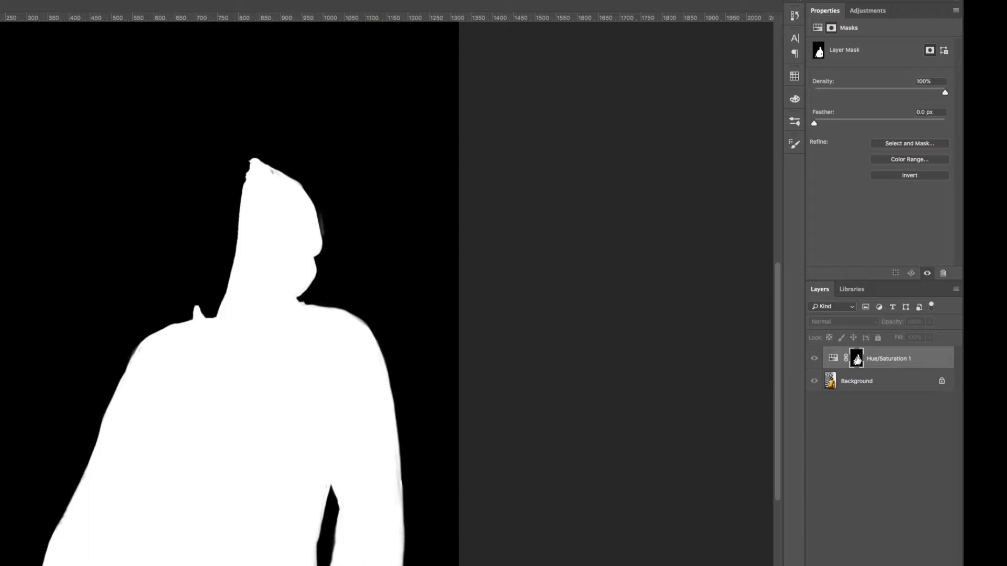
pyautogui.keyDown('alt'); pyautogui.click(857, 360); pyautogui.keyUp('alt')
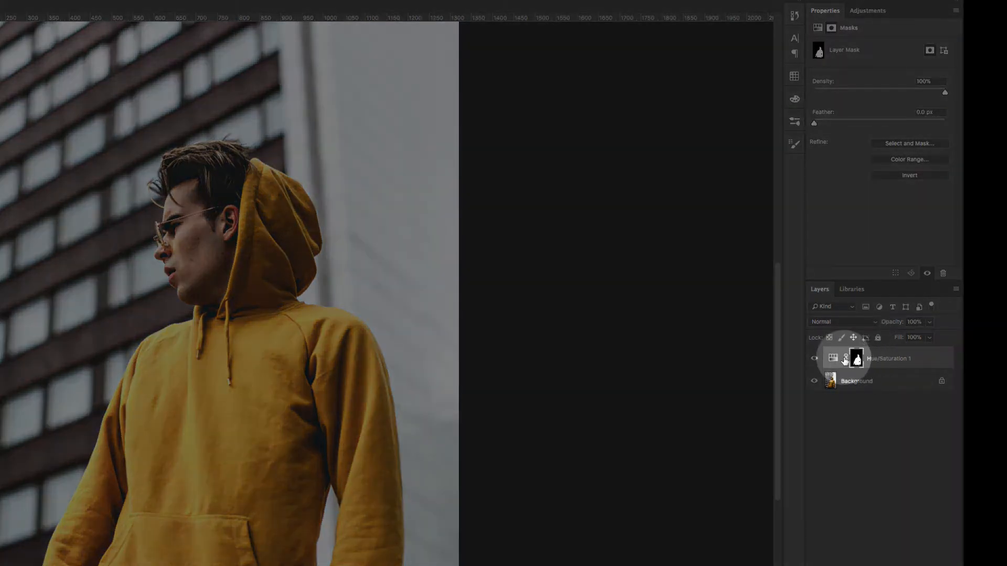
# Colorize the hoodie blue in the Hue/Saturation adjustment with hue 221, saturation 70 and lightness -20.
pyautogui.click(831, 358)
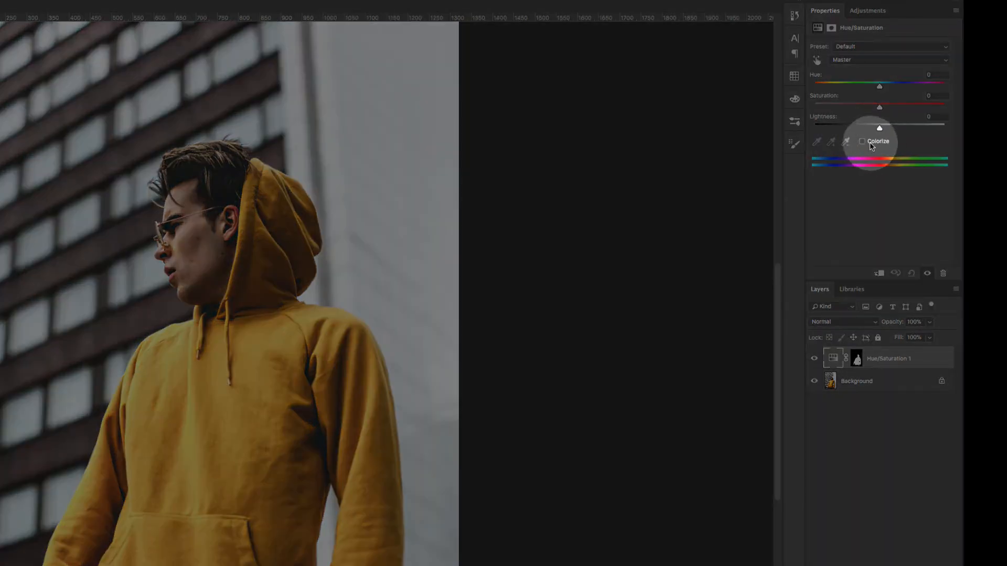
pyautogui.click(862, 141)
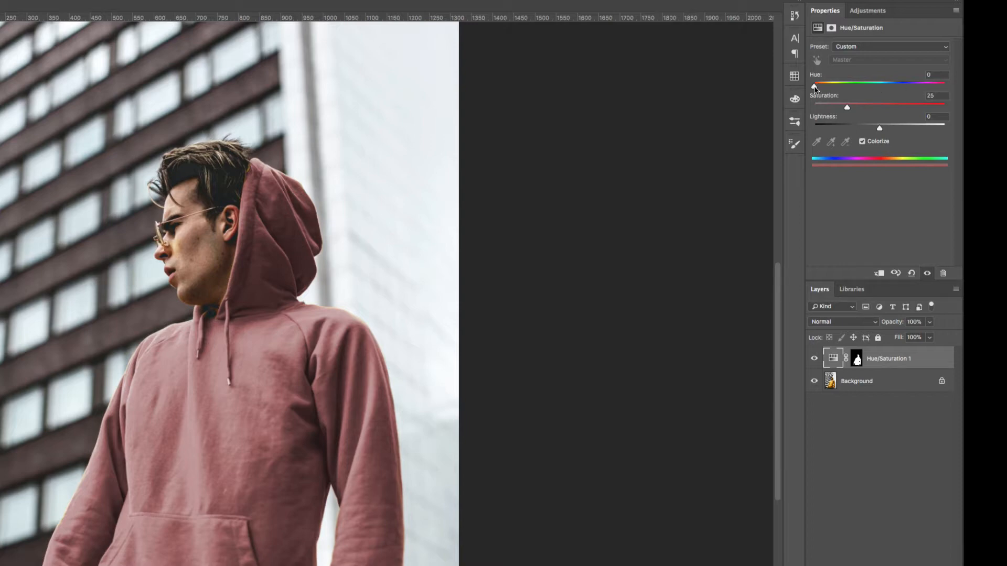
pyautogui.moveTo(816, 88); pyautogui.dragTo(890, 91)
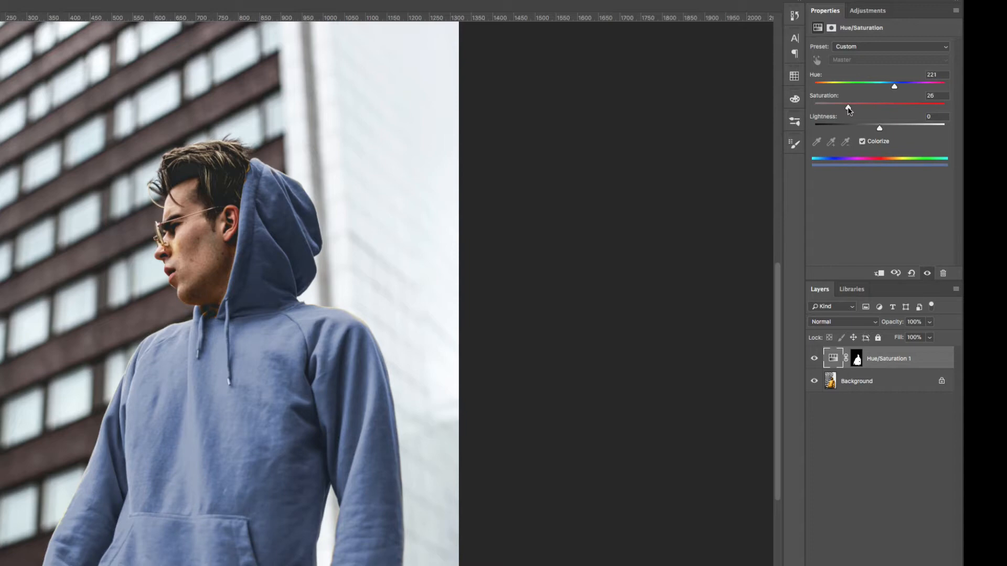
pyautogui.moveTo(849, 109); pyautogui.dragTo(906, 115)
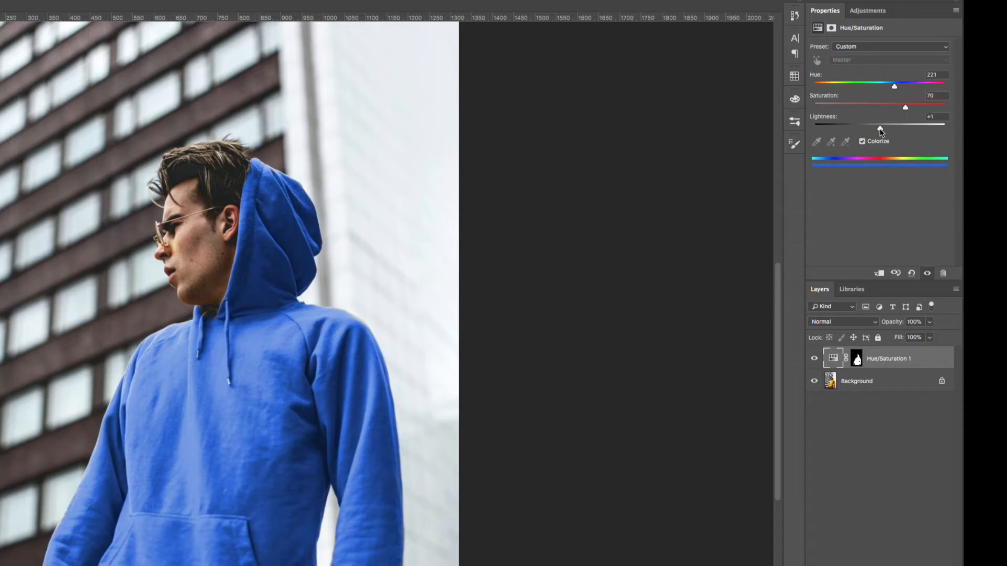
pyautogui.moveTo(881, 129)
pyautogui.mouseDown()
pyautogui.moveTo(898, 130)
pyautogui.moveTo(867, 131)
pyautogui.mouseUp()
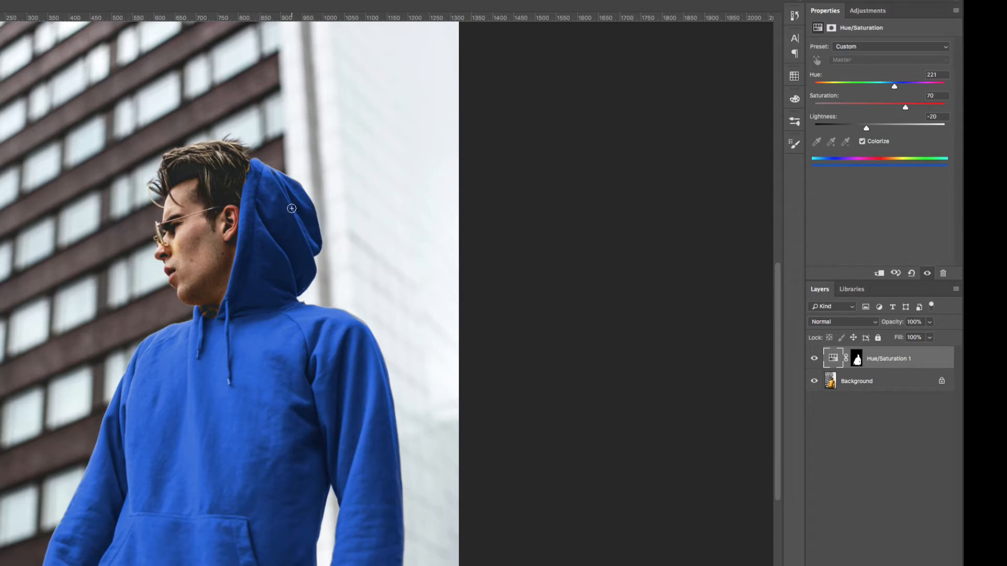
# Target the Hue/Saturation layer's mask and set the Brush to 28 px, 86% hardness and 100% opacity.
pyautogui.press('super+plus')
pyautogui.press('super+plus')
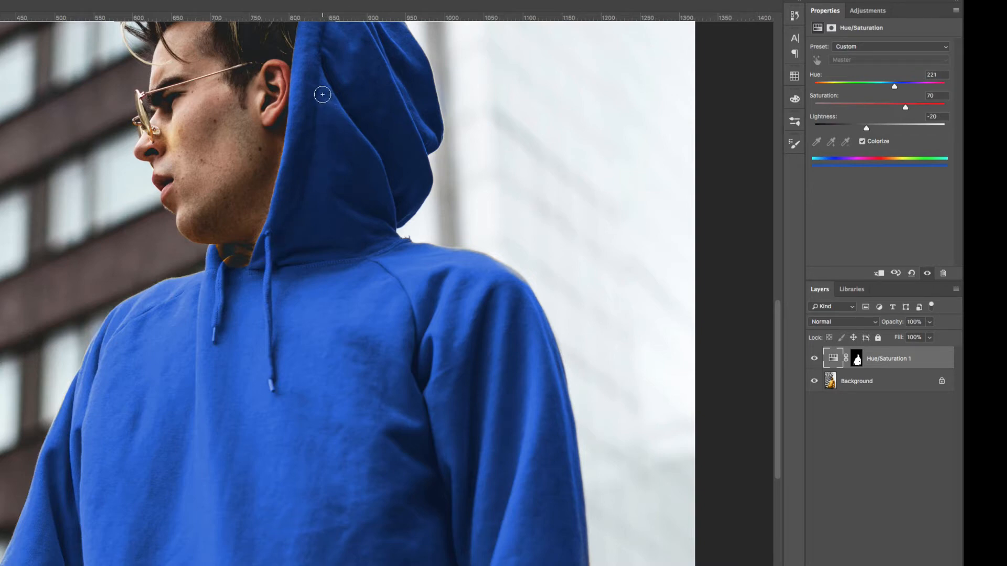
pyautogui.moveTo(321, 77); pyautogui.dragTo(298, 175)
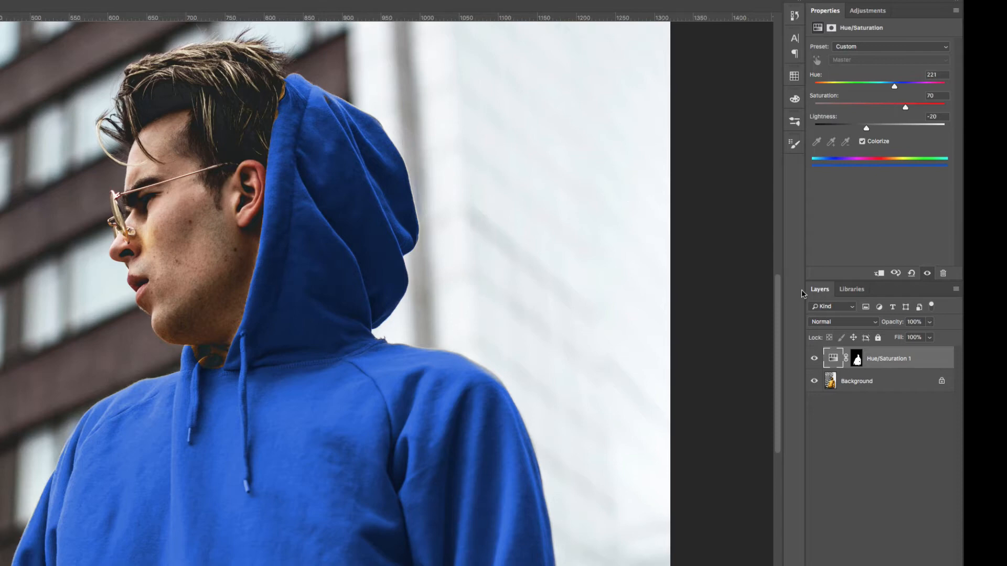
pyautogui.click(857, 360)
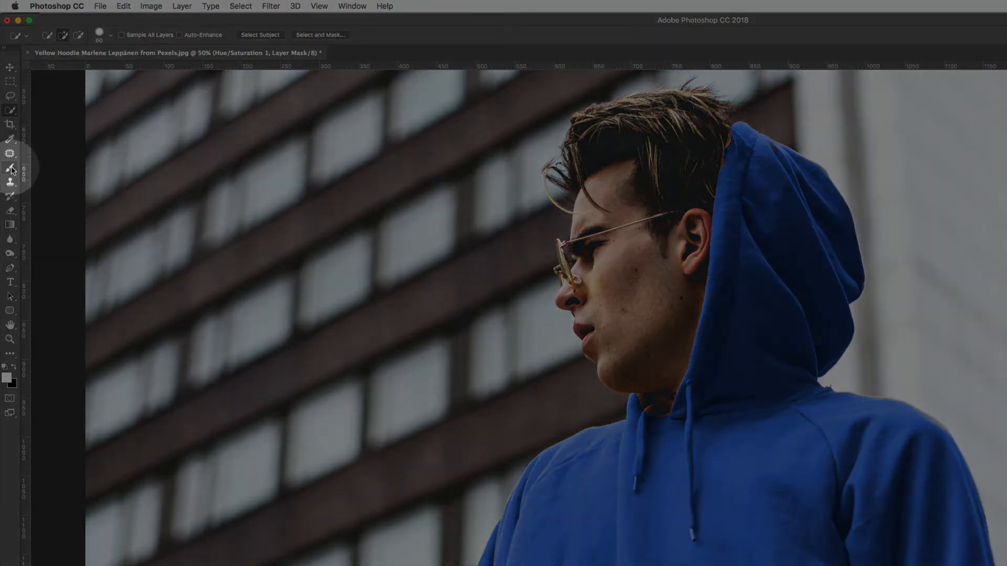
pyautogui.click(10, 168)
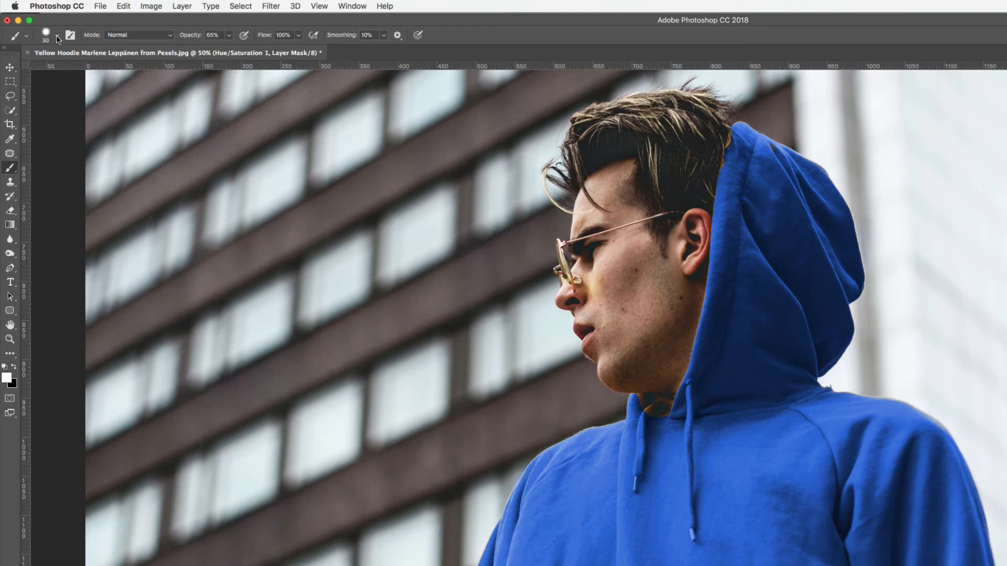
pyautogui.click(57, 36)
pyautogui.moveTo(73, 72); pyautogui.dragTo(121, 97)
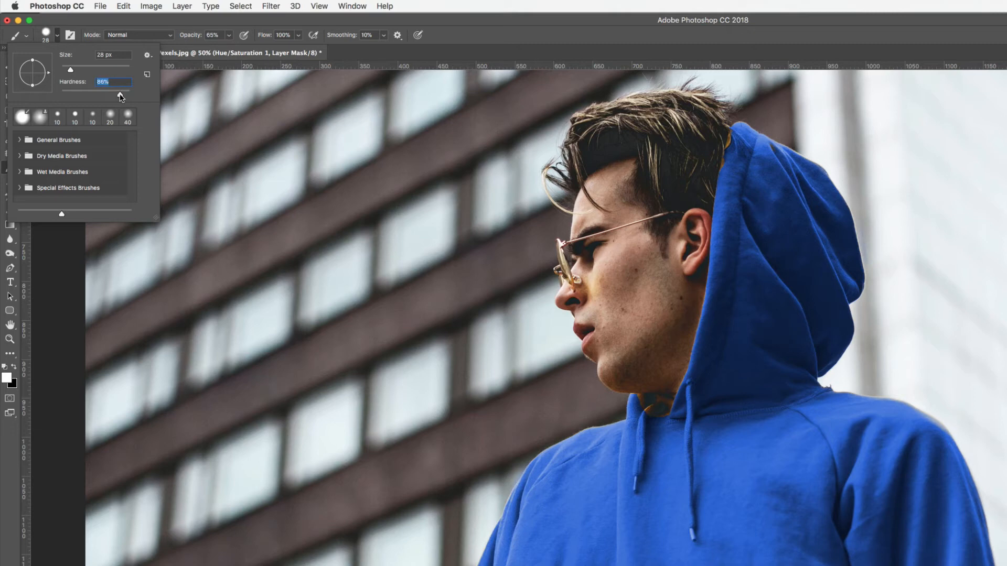
pyautogui.click(120, 19)
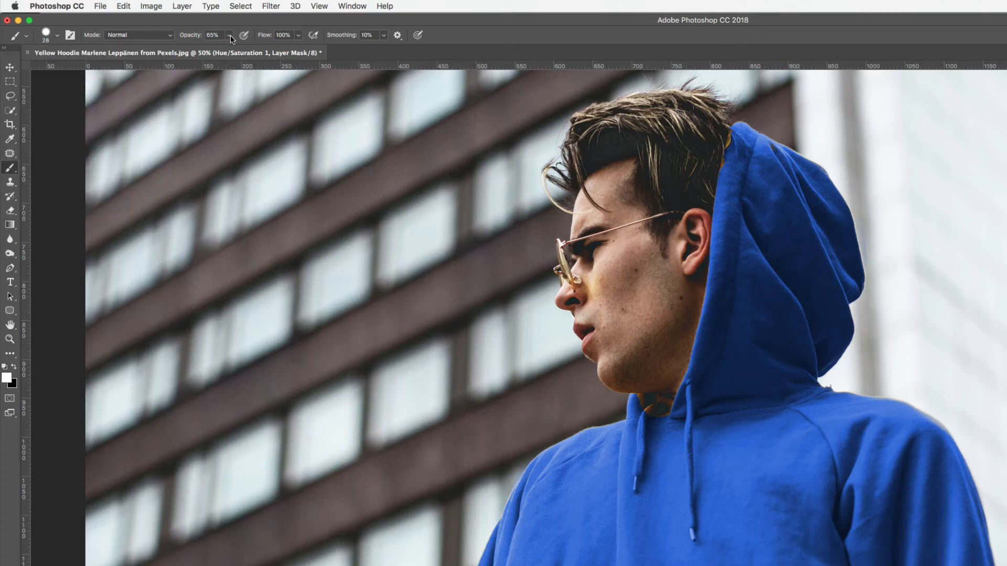
pyautogui.moveTo(230, 50)
pyautogui.mouseDown()
pyautogui.moveTo(253, 51)
pyautogui.moveTo(232, 24)
pyautogui.moveTo(227, 36)
pyautogui.mouseUp()
# Paint white on the mask over the leftover yellow at the hood edge, neckline and watchless cuff, running past the cuff.
pyautogui.moveTo(735, 130); pyautogui.dragTo(722, 177)
pyautogui.moveTo(638, 398); pyautogui.dragTo(651, 412)
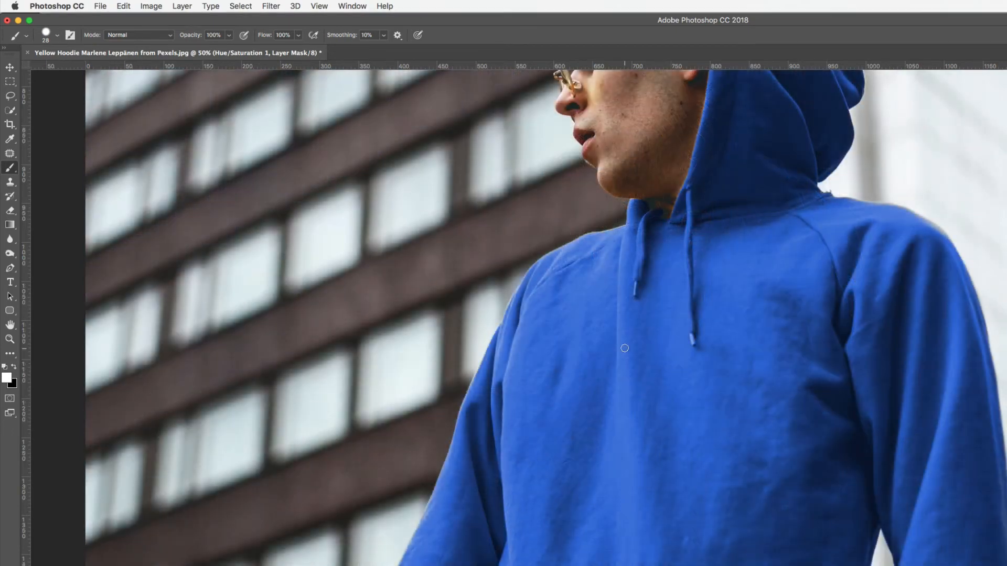
pyautogui.scroll(-2, 625, 348)
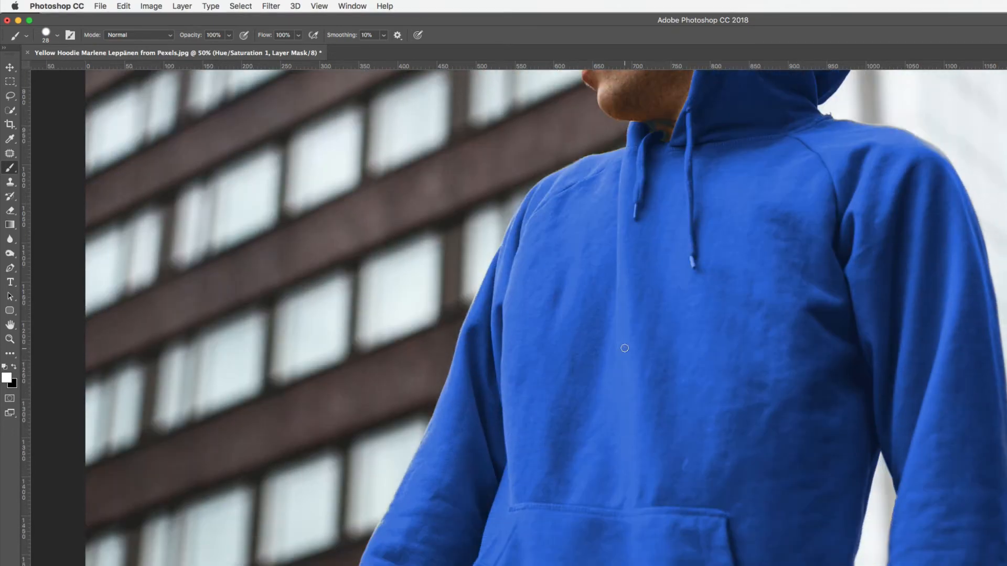
pyautogui.scroll(-5, 624, 348)
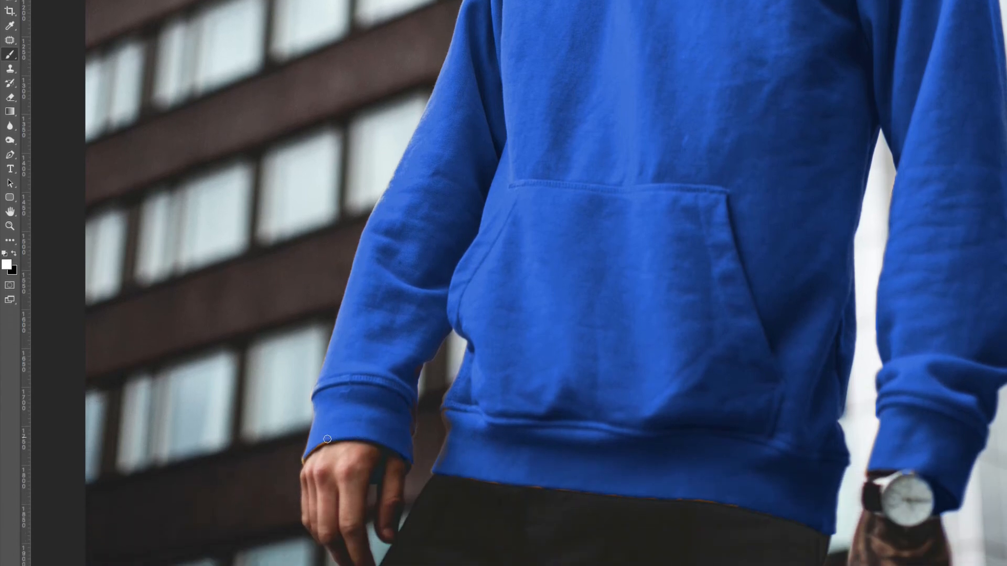
pyautogui.moveTo(327, 439); pyautogui.dragTo(303, 455)
pyautogui.moveTo(300, 446); pyautogui.dragTo(290, 411)
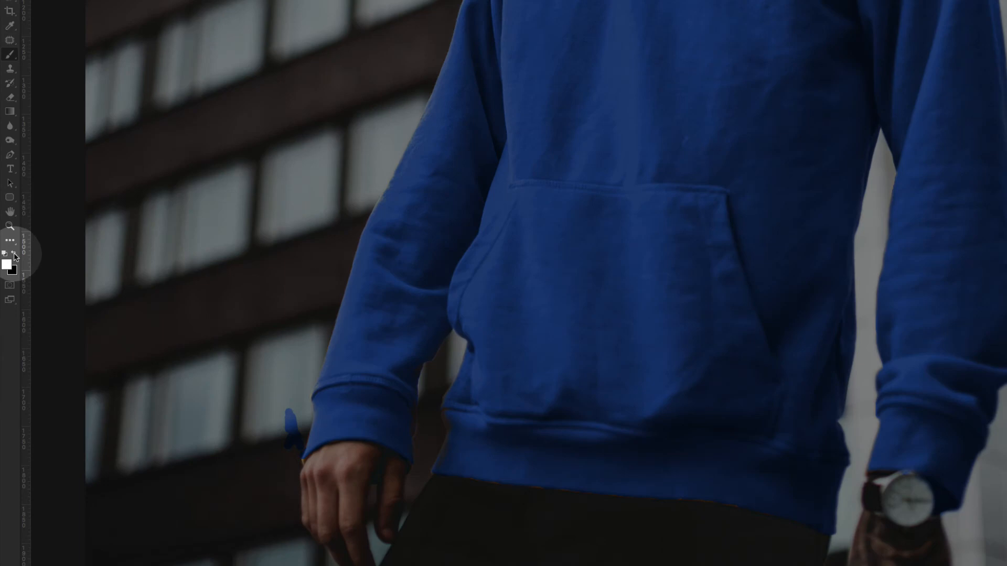
# Paint black on the mask over the blue overspill in the background beside the watchless cuff.
pyautogui.click(14, 256)
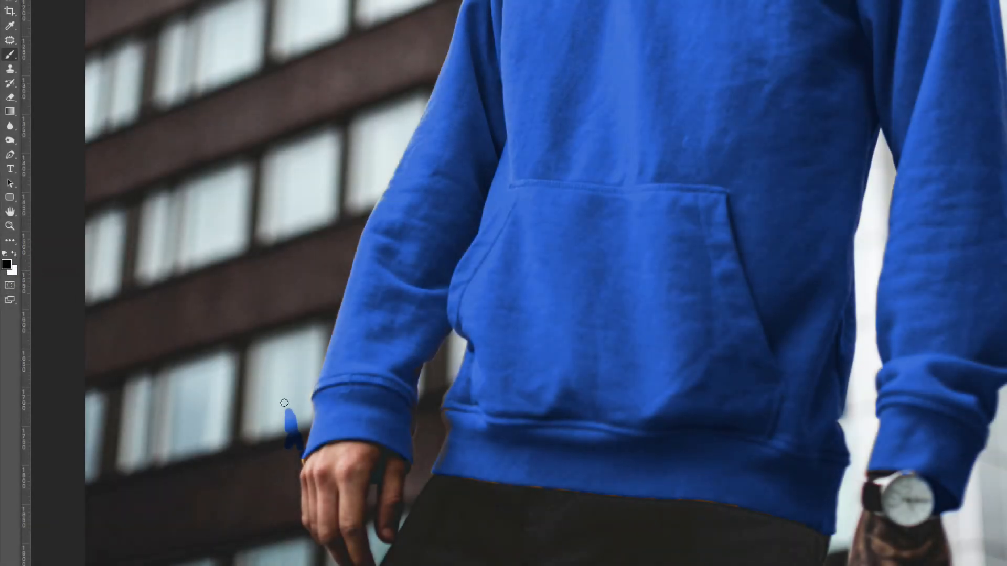
pyautogui.moveTo(285, 402)
pyautogui.mouseDown()
pyautogui.moveTo(285, 444)
pyautogui.moveTo(297, 428)
pyautogui.moveTo(298, 454)
pyautogui.mouseUp()
pyautogui.scroll(-2, 651, 285)
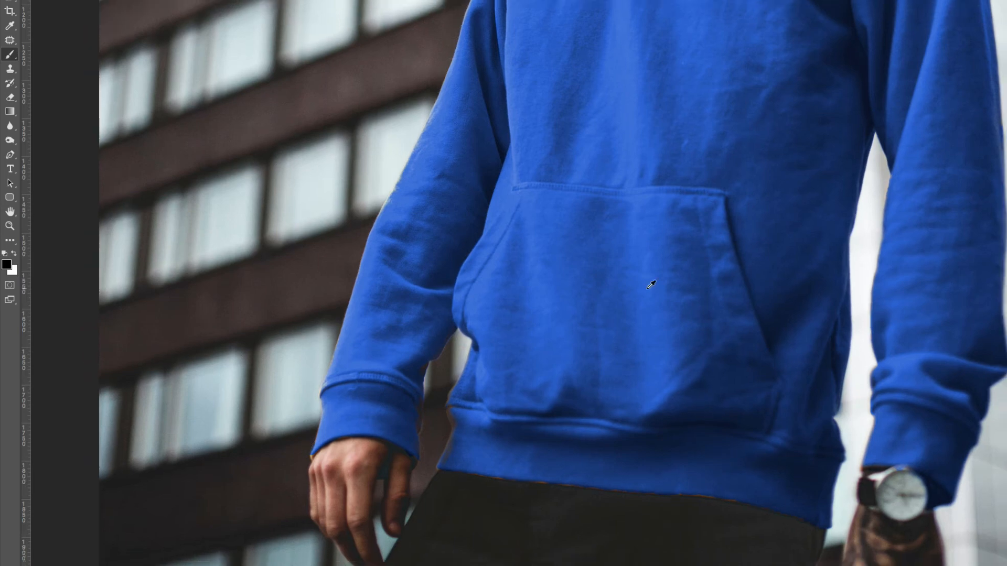
pyautogui.scroll(-4, 651, 285)
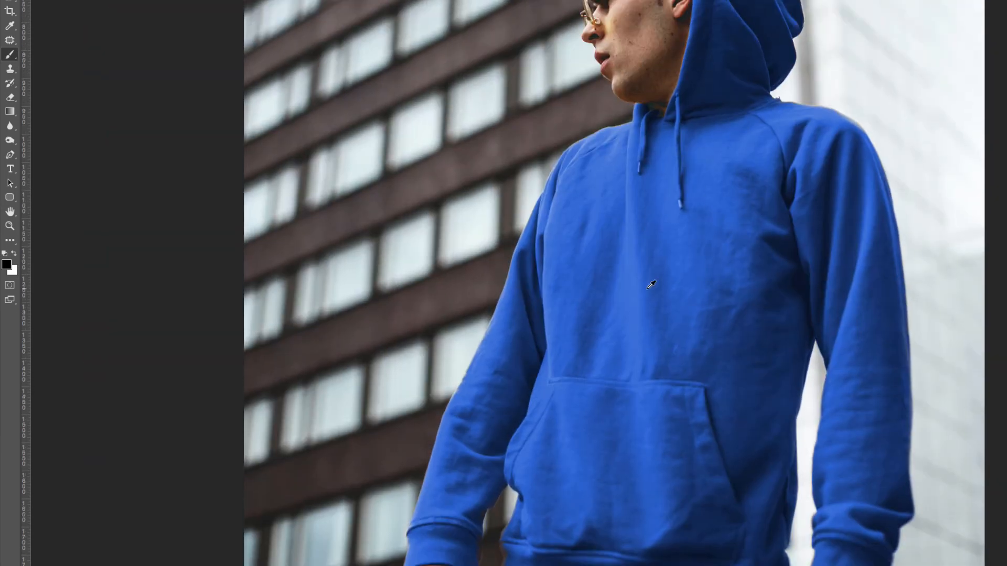
pyautogui.scroll(3, 654, 288)
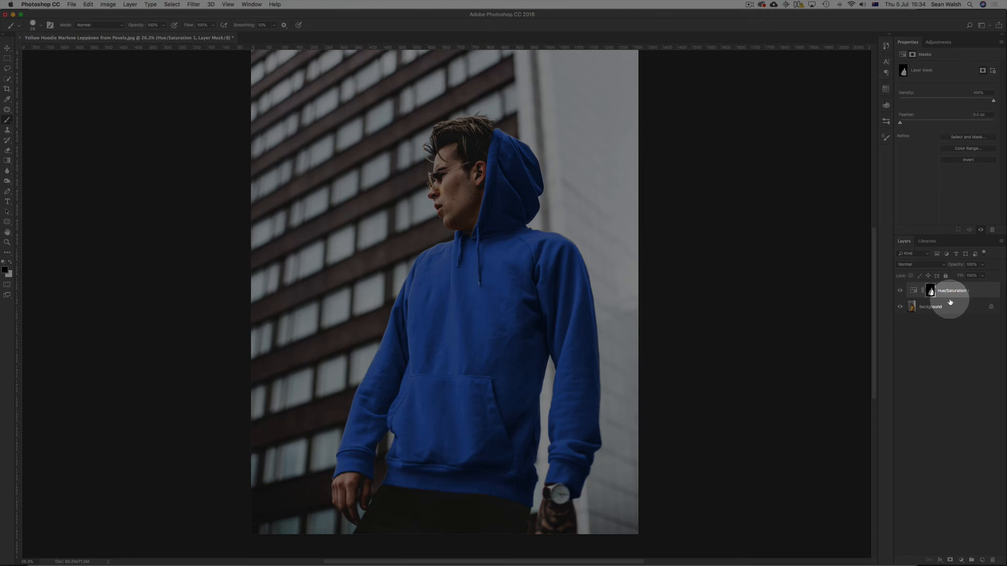
# Compare the photo with and without the Hue/Saturation layer by toggling its visibility twice.
pyautogui.click(900, 291)
pyautogui.click(900, 291)
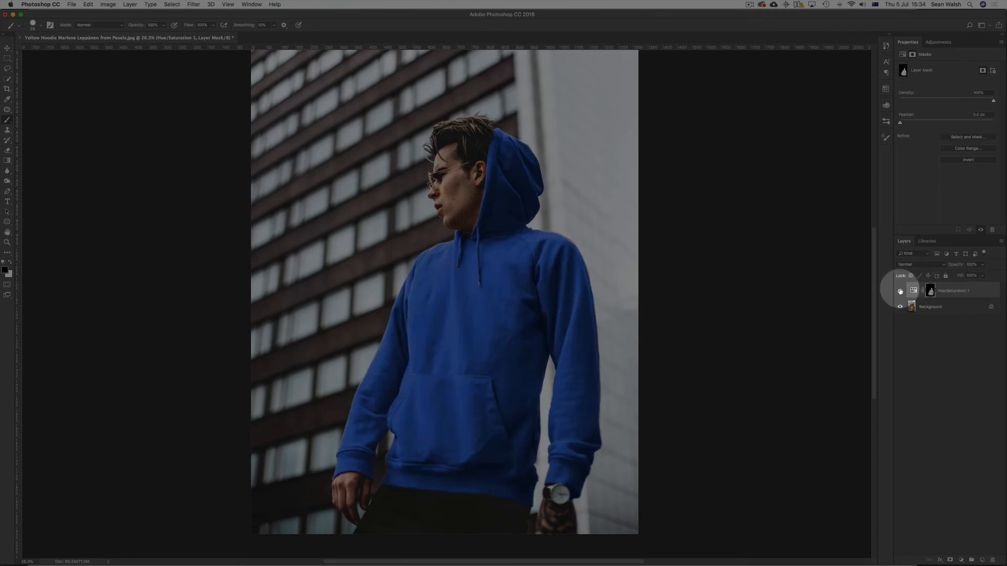
pyautogui.click(900, 290)
pyautogui.click(900, 291)
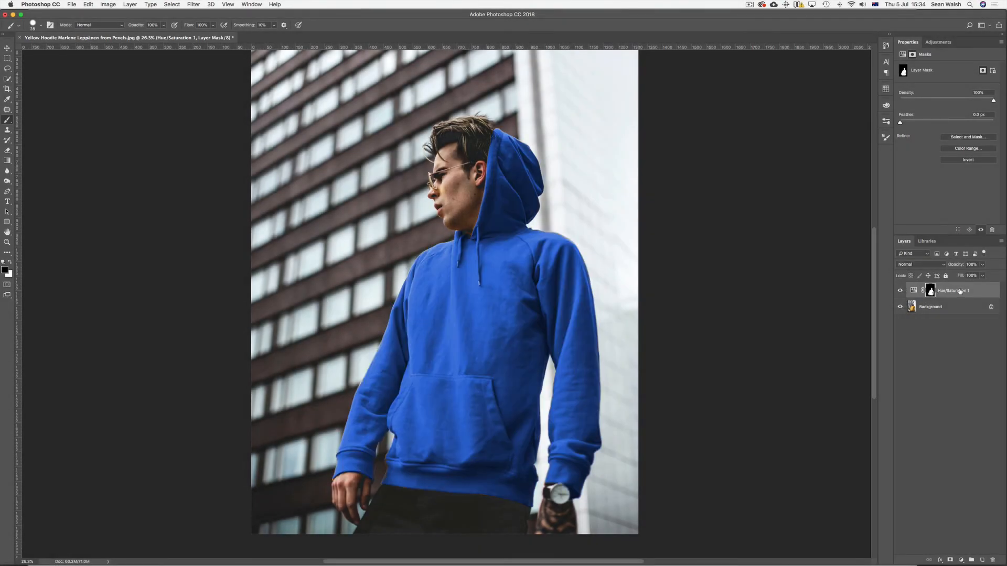
# Try a lower opacity on the Hue/Saturation layer, and restore it to 100%.
pyautogui.click(960, 292)
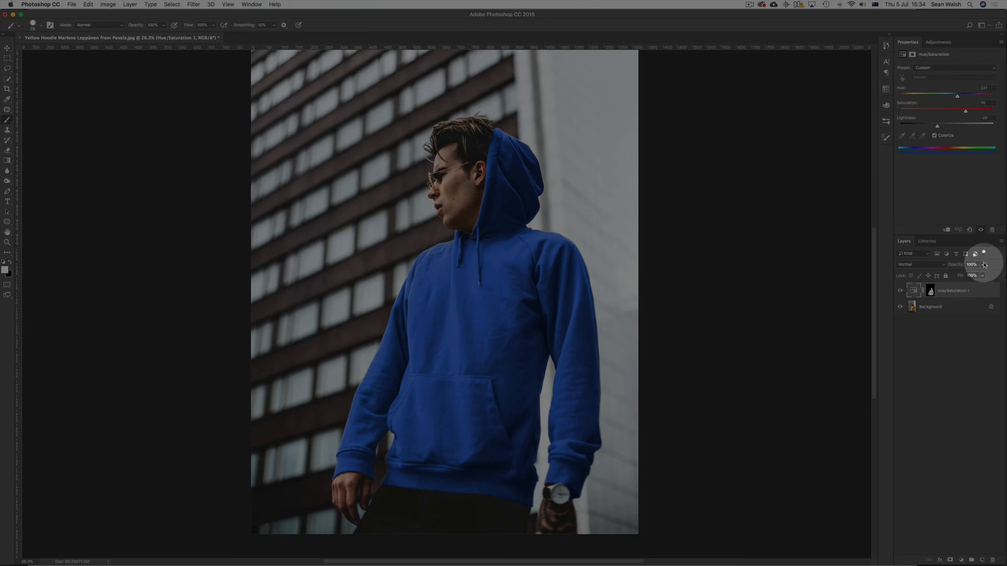
pyautogui.click(984, 265)
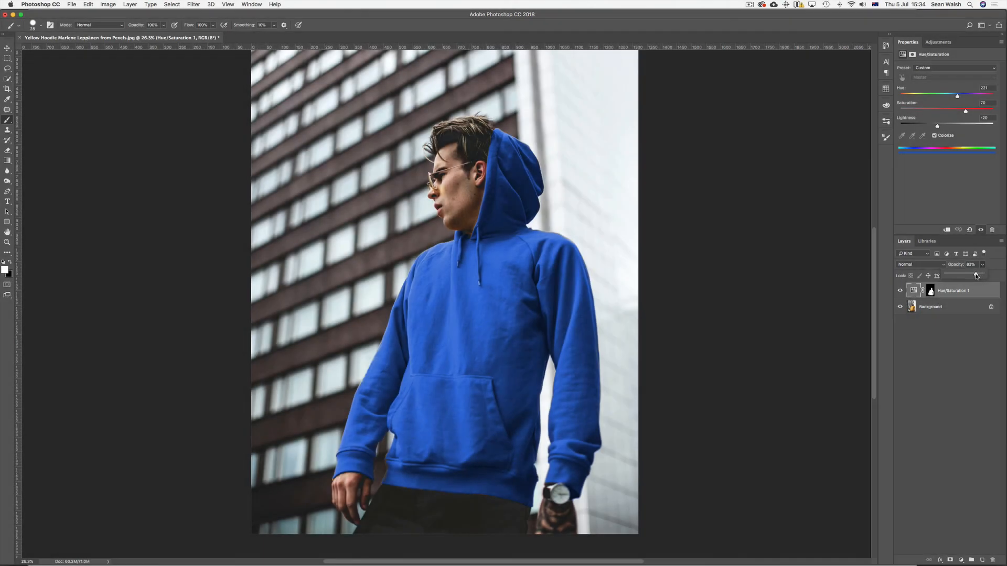
pyautogui.moveTo(982, 274)
pyautogui.mouseDown()
pyautogui.moveTo(968, 278)
pyautogui.moveTo(996, 278)
pyautogui.mouseUp()
# Add a Brightness/Contrast adjustment layer over the whole photo with brightness 20 and contrast 22.
pyautogui.click(939, 42)
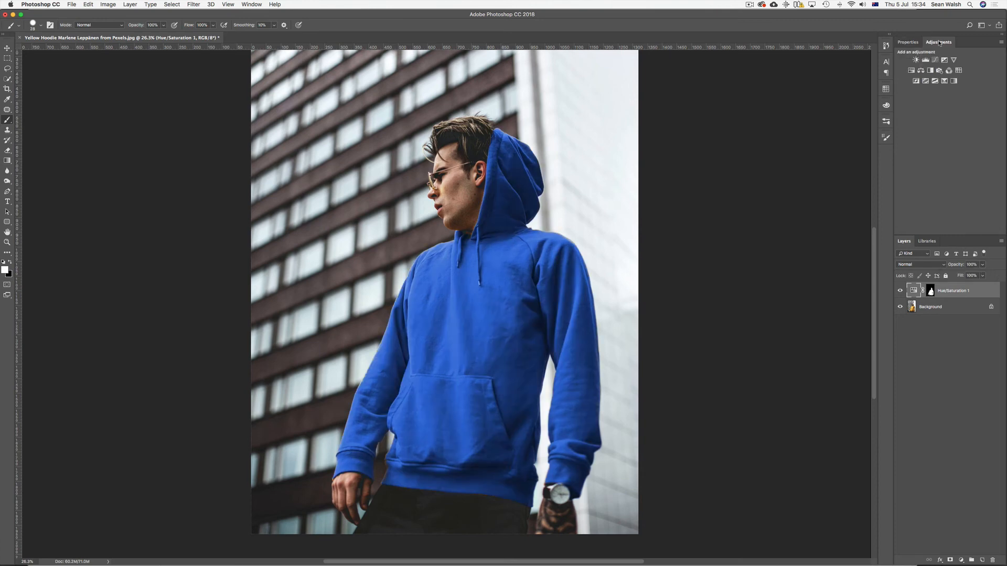
pyautogui.click(916, 60)
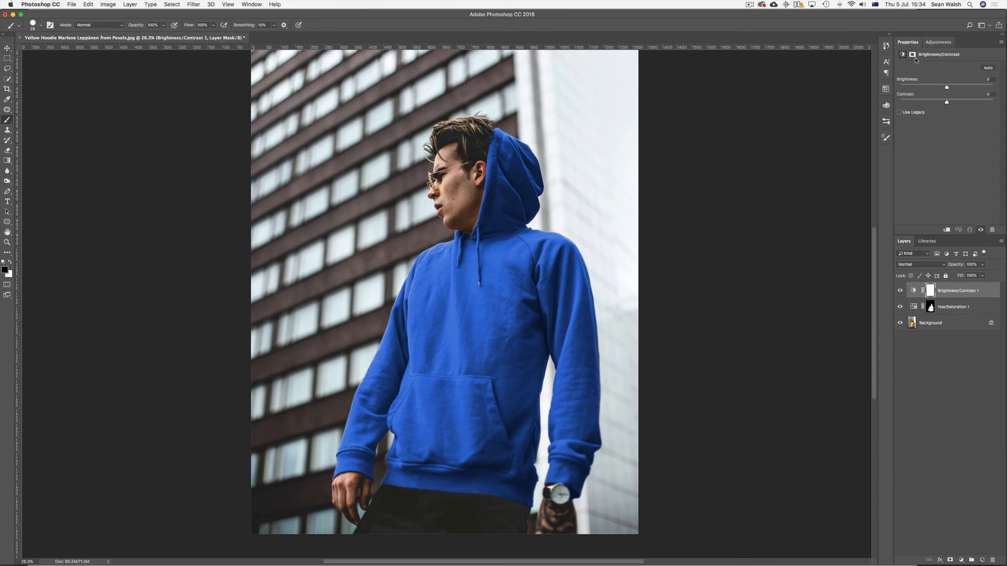
pyautogui.moveTo(948, 89); pyautogui.dragTo(959, 105)
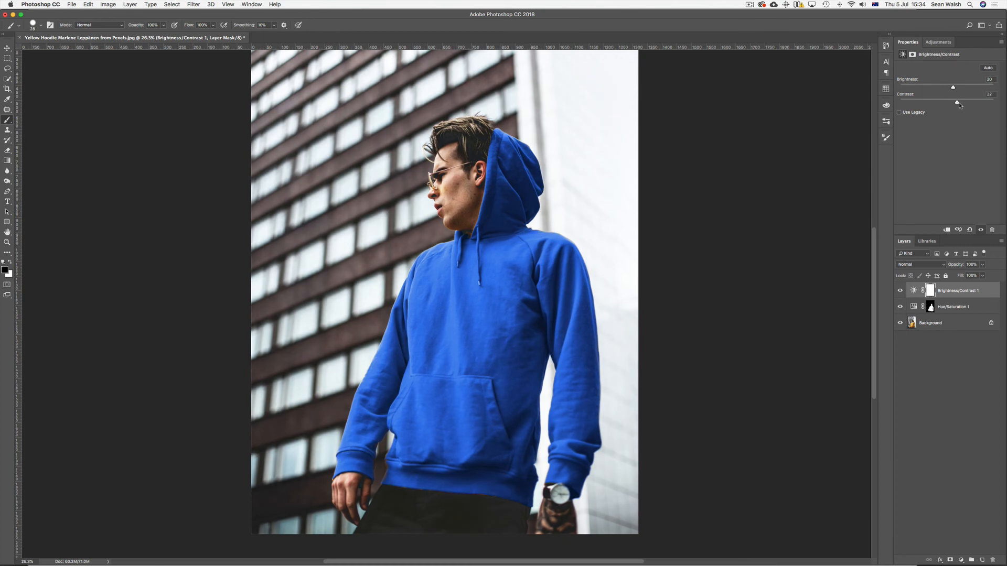
# Add a Levels adjustment layer above the Brightness/Contrast layer.
pyautogui.click(933, 43)
pyautogui.click(925, 61)
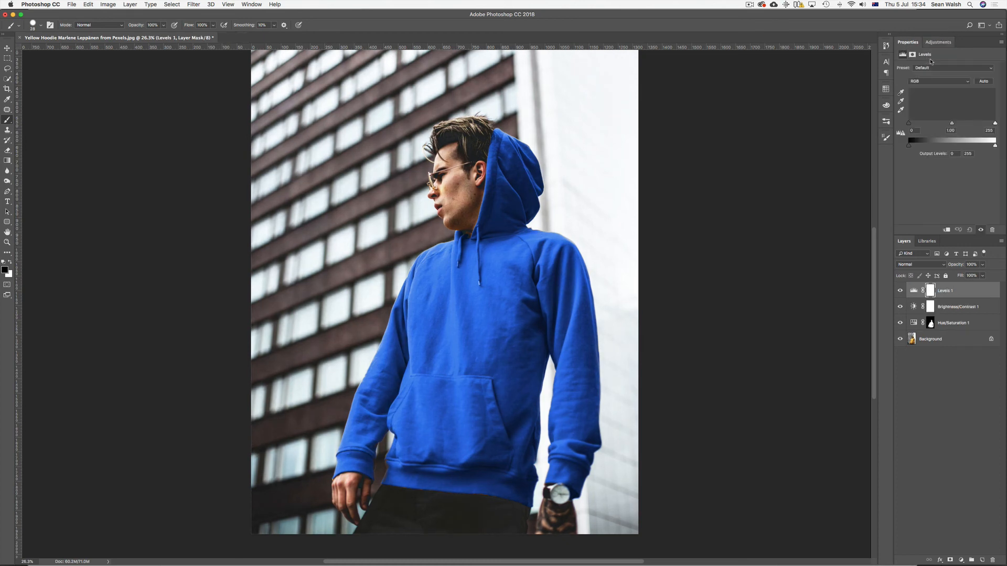